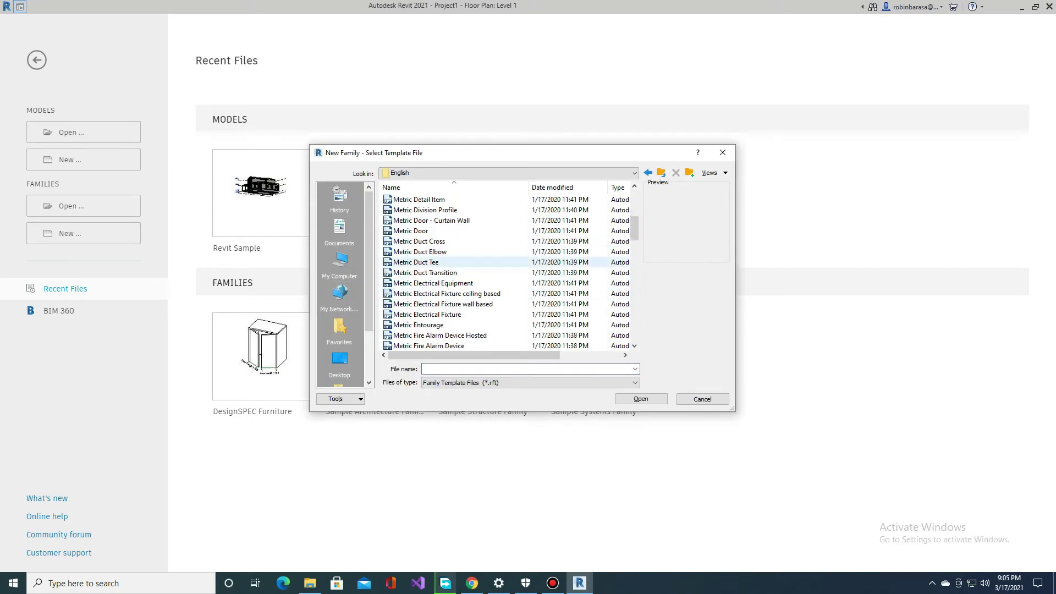
- Start a new family from the Metric Generic Model wall based template
double_click(440, 272)
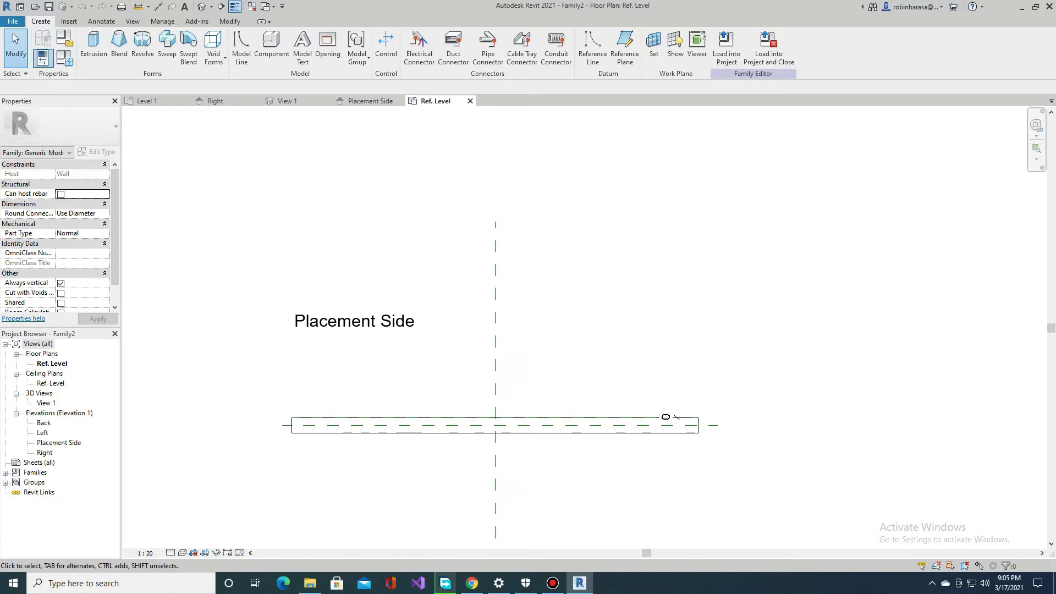
- Set the view scale to 1:10 and add a reference plane 400 off the wall
click(625, 47)
text(300)
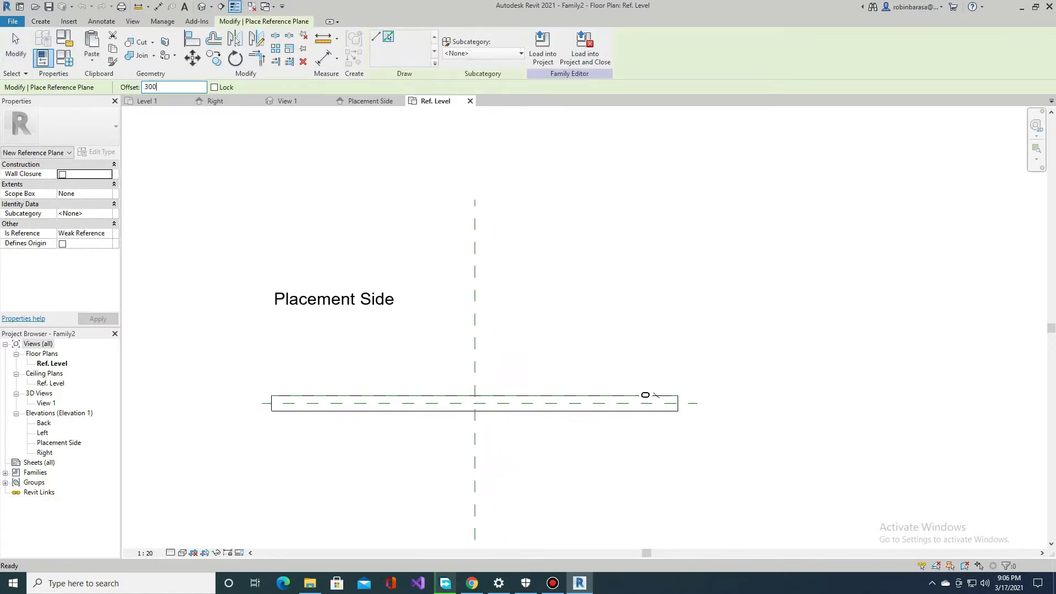
click(145, 552)
click(159, 432)
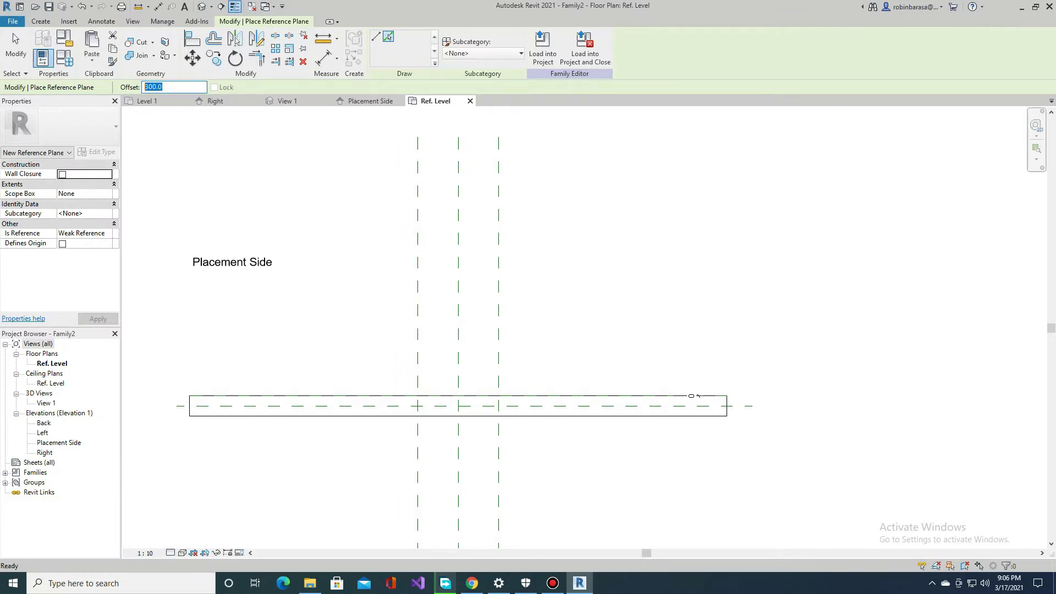
text(400)
click(694, 395)
key(Escape)
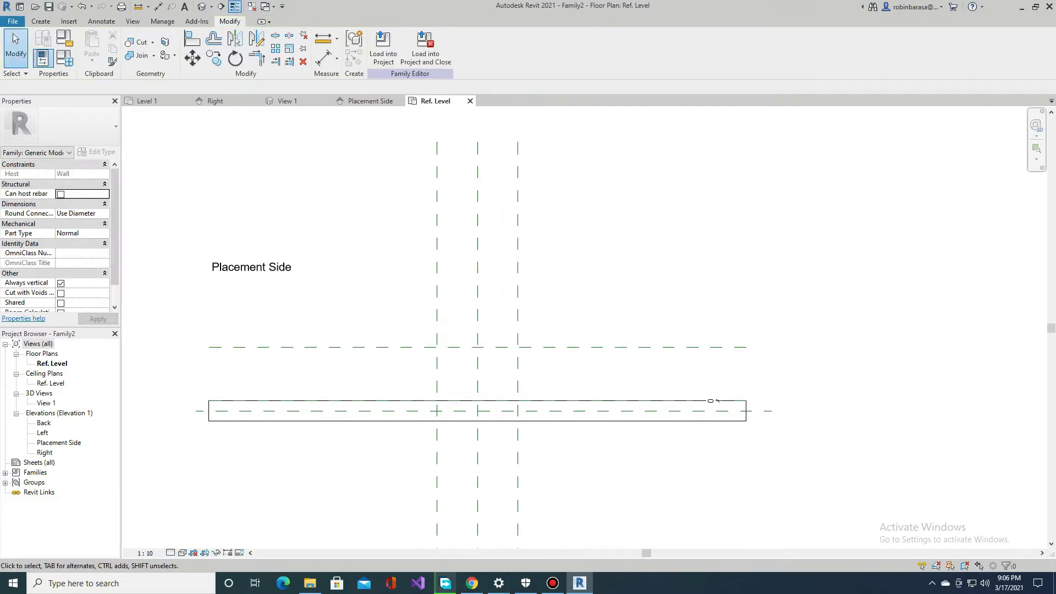
click(714, 400)
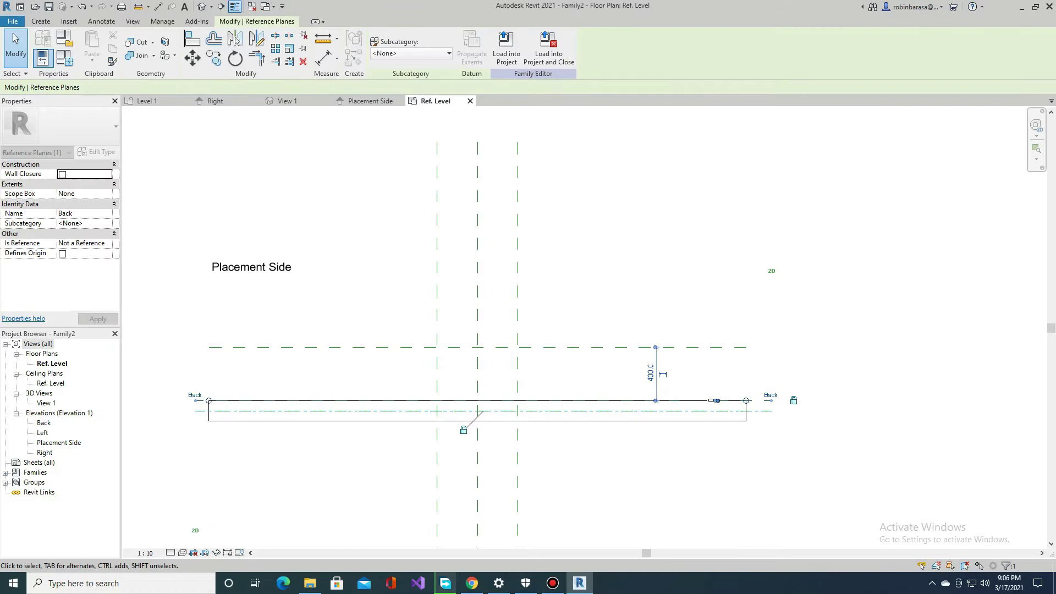
click(713, 401)
- Add aligned dimensions: 600 across the sides with EQ, and 400 depth
key(d)
key(i)
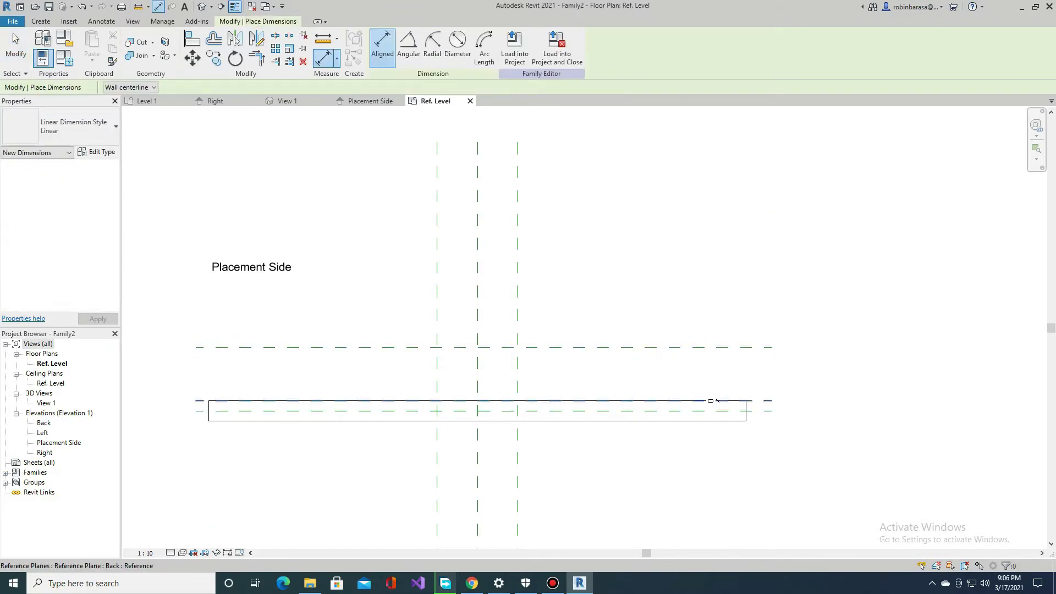
middle_drag(717, 400, 768, 407)
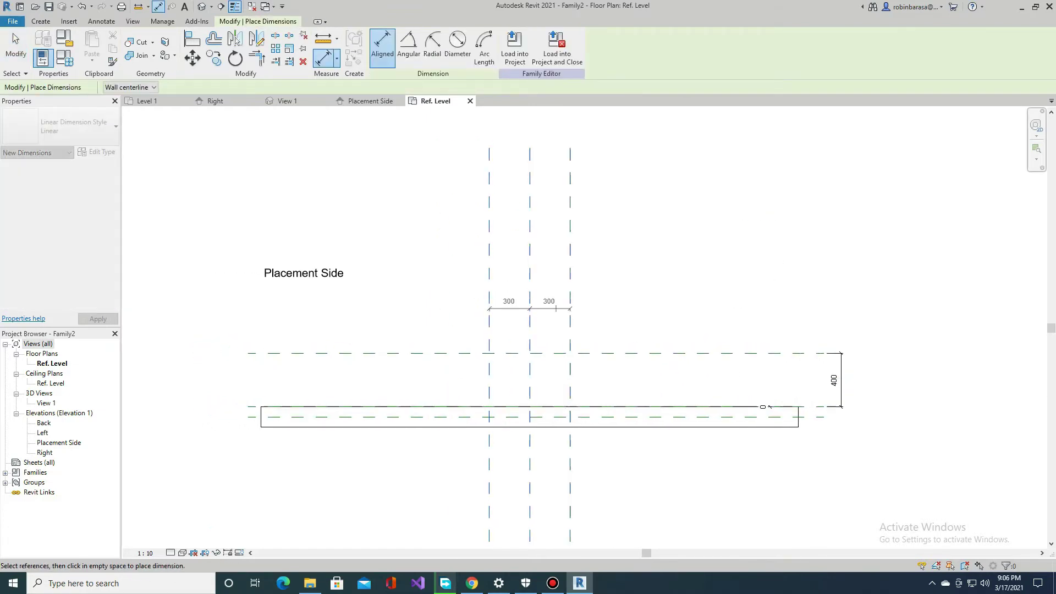
key(Escape)
scroll(769, 407, up, 2)
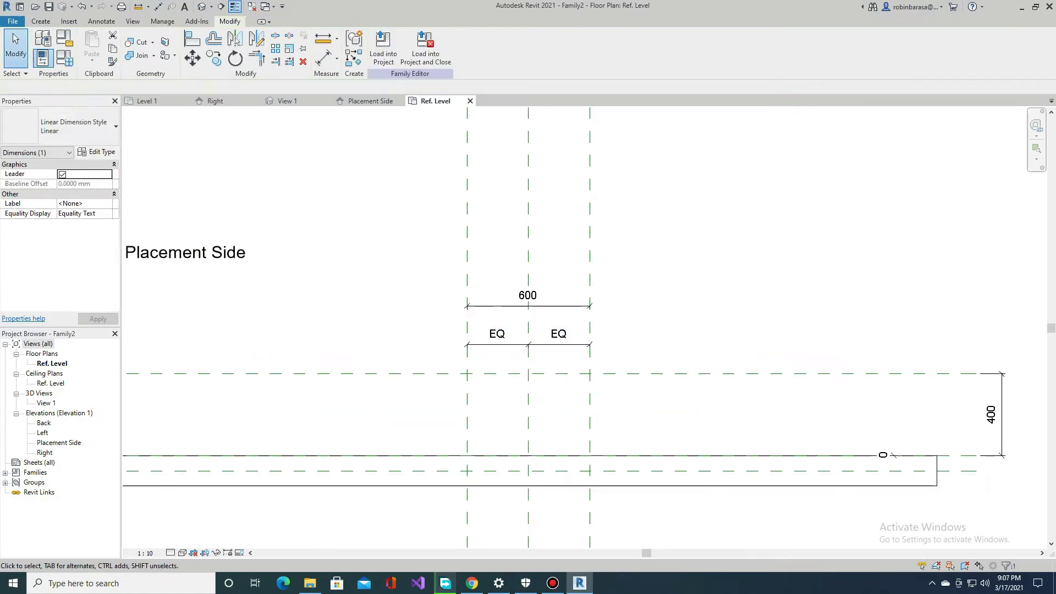
middle_drag(769, 407, 845, 411)
- Save the family as 'Kitchen Cabinet' and pick the 600 dimension for labelling
key(ctrl+s)
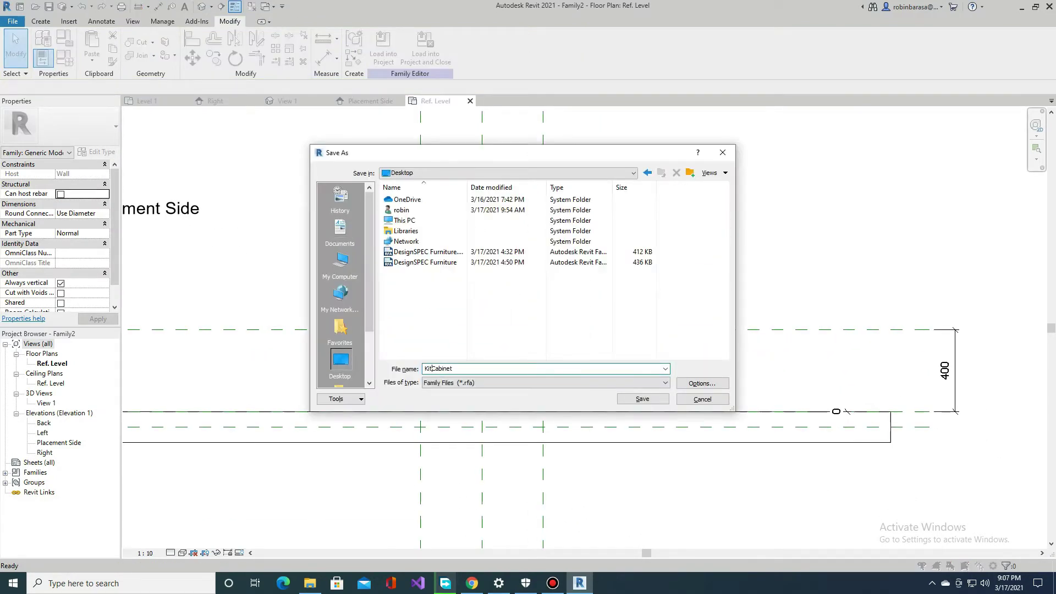
key(alt+o)
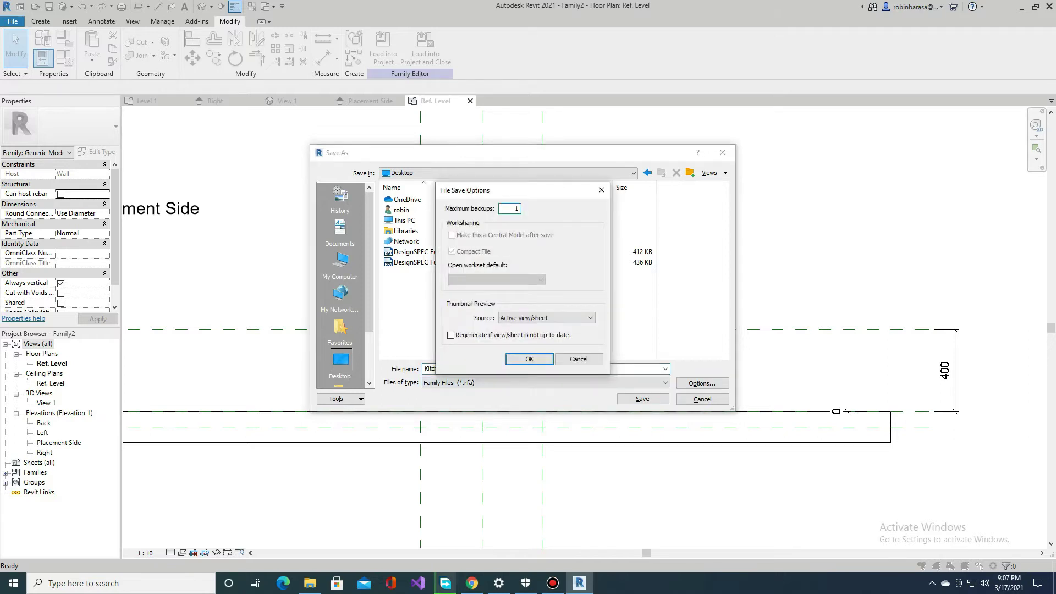
key(Return)
key(Return)
click(495, 273)
click(486, 46)
text(Length)
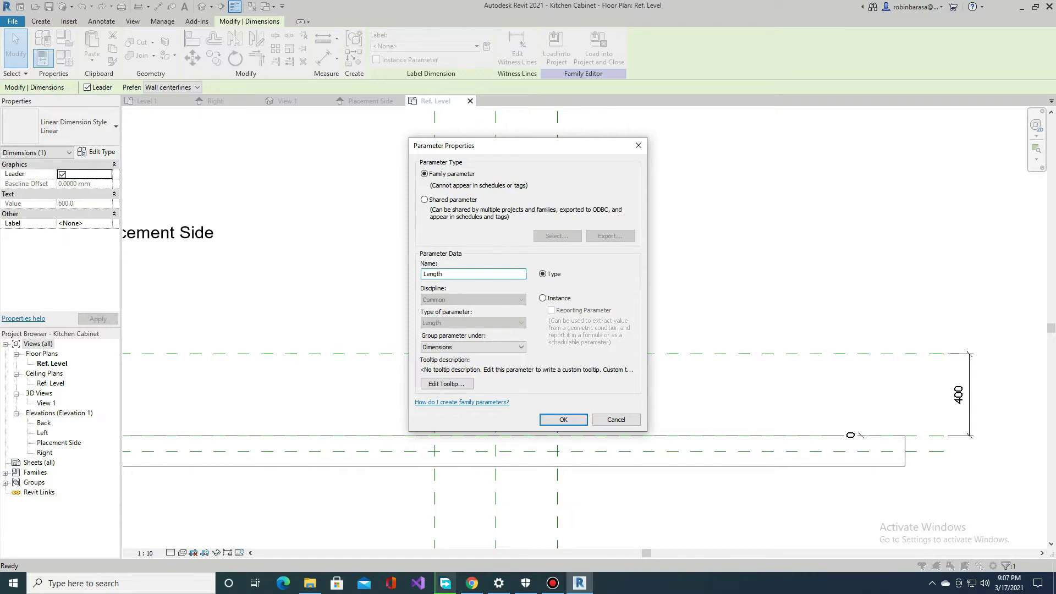
- Label the 600 dimension as Length and the 400 dimension as Width
key(Return)
scroll(550, 330, down, 1)
click(848, 350)
click(487, 47)
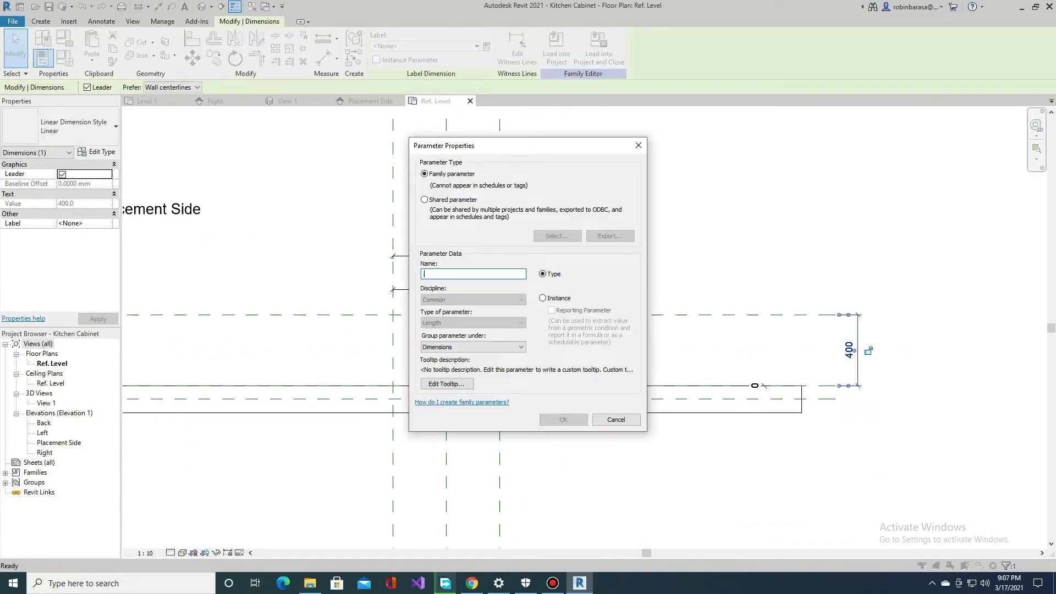
click(563, 419)
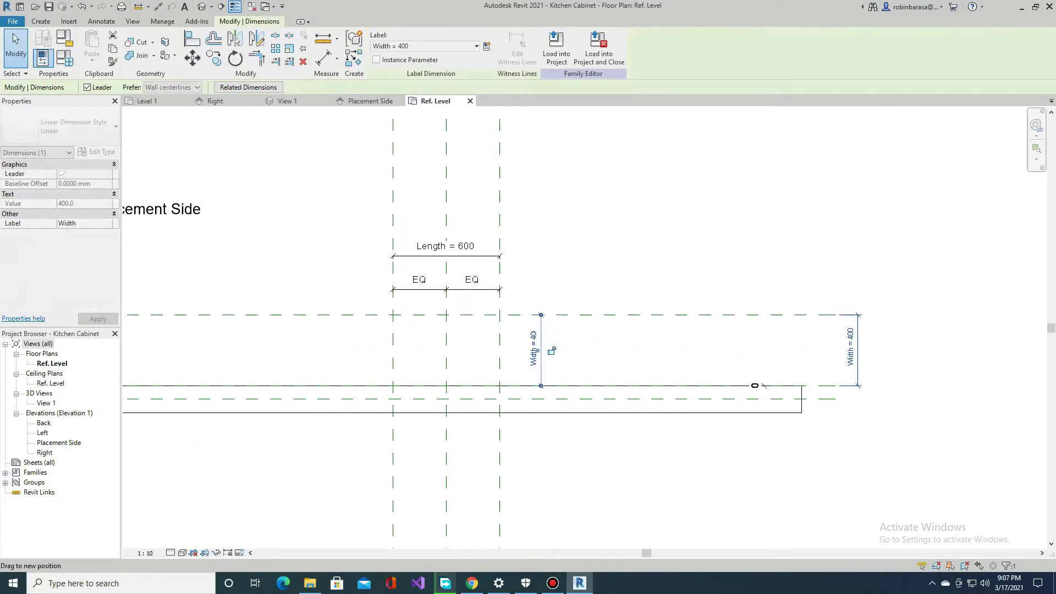
- Move the Width dimension further left and add a 75 dimension
drag(858, 352, 552, 352)
key(Escape)
middle_drag(550, 352, 602, 338)
key(d)
key(i)
middle_drag(864, 372, 883, 393)
key(Escape)
key(r)
key(p)
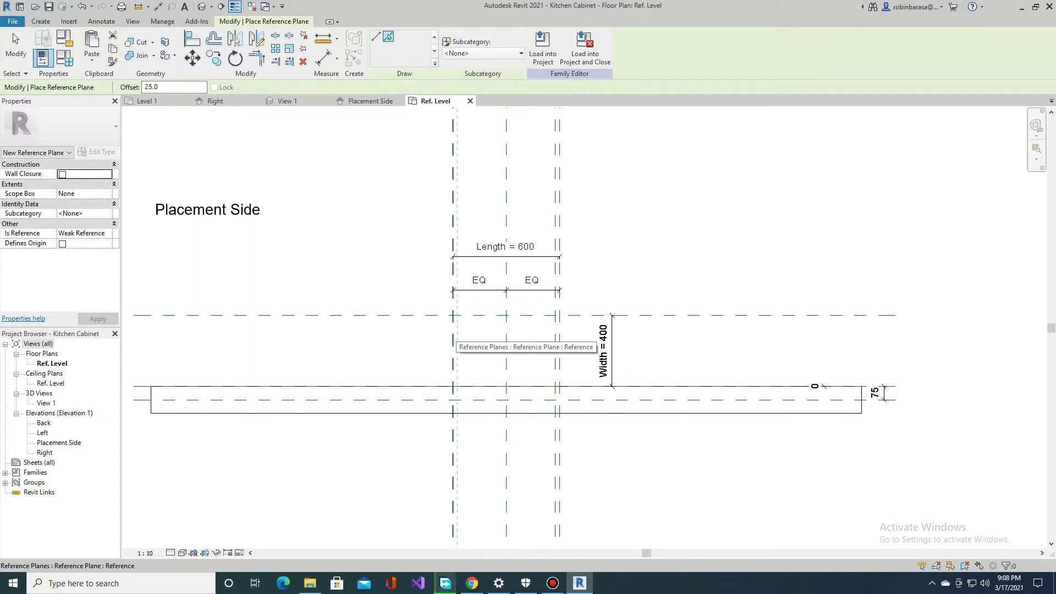
- Place a reference plane 25 mm off the wall face
scroll(454, 340, up, 2)
middle_drag(454, 339, 432, 327)
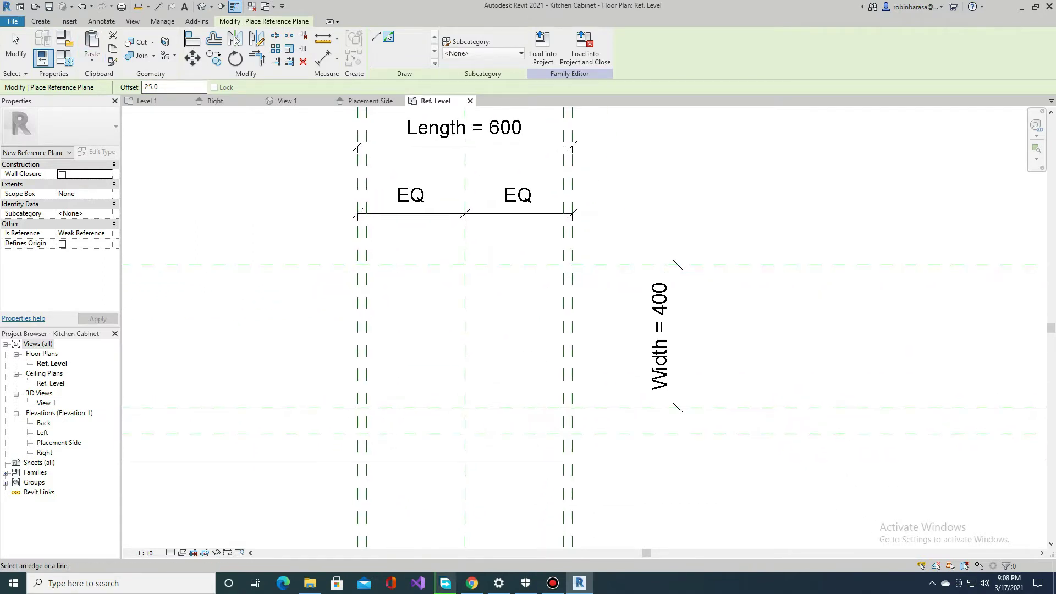
click(421, 408)
scroll(484, 299, down, 2)
- Dimension the plane 25 mm inside the left side plane with a 25 aligned dimension
key(d)
key(i)
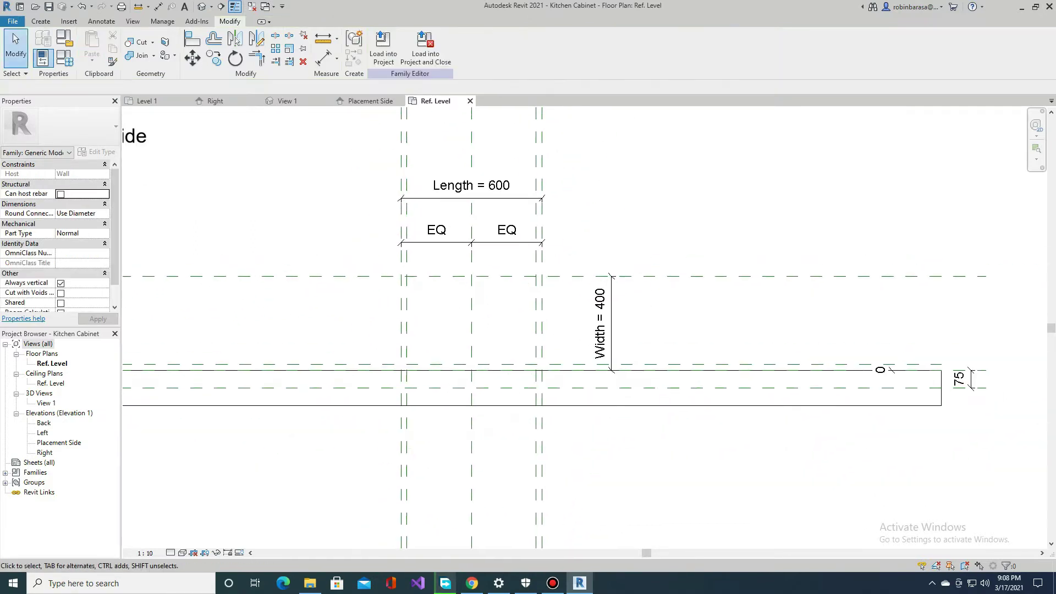
click(403, 259)
click(404, 267)
click(536, 273)
scroll(539, 279, up, 1)
mouse_move(539, 278)
middle_down()
mouse_move(536, 237)
mouse_move(298, 129)
mouse_move(577, 289)
middle_up()
key(Escape)
- Sketch a closed U-shaped extrusion profile, 25 thick, for the two sides and the 600 back
click(40, 21)
click(96, 47)
scroll(462, 269, up, 3)
click(434, 268)
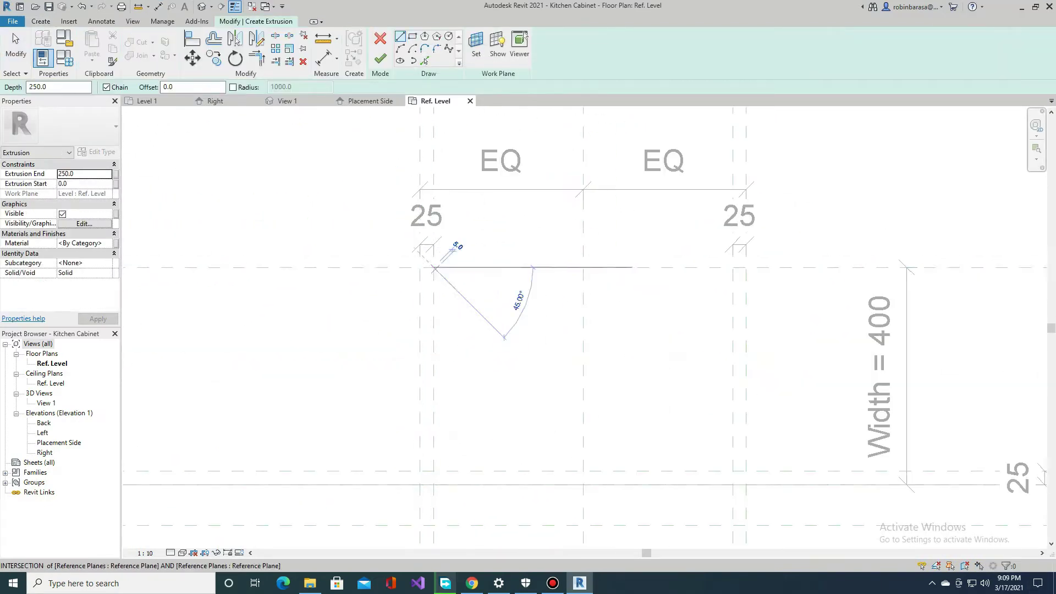
scroll(504, 338, down, 2)
click(433, 330)
click(532, 278)
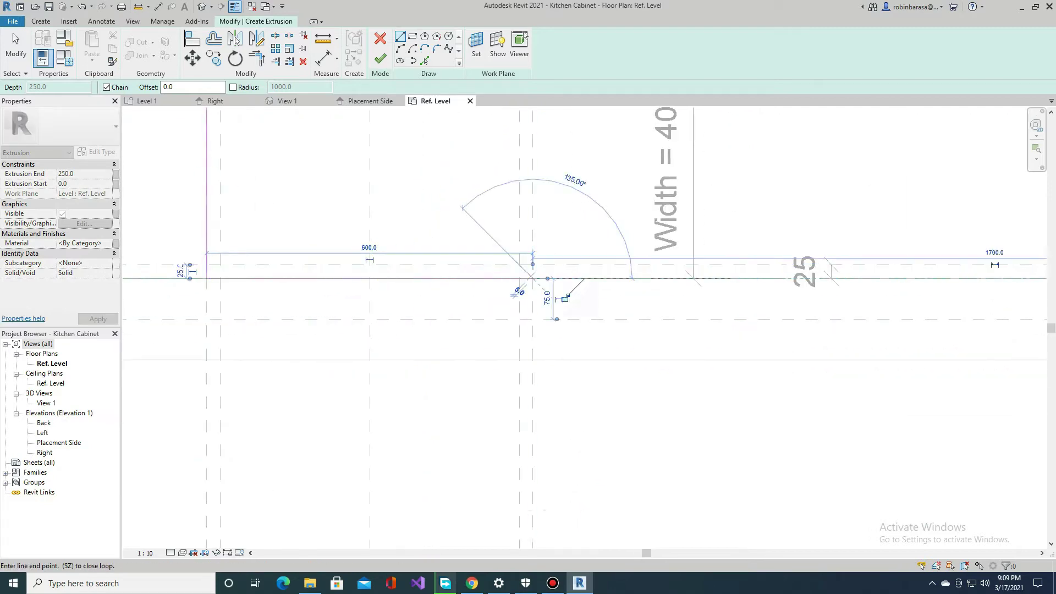
scroll(567, 297, down, 2)
click(537, 258)
click(522, 258)
scroll(500, 323, up, 2)
click(679, 315)
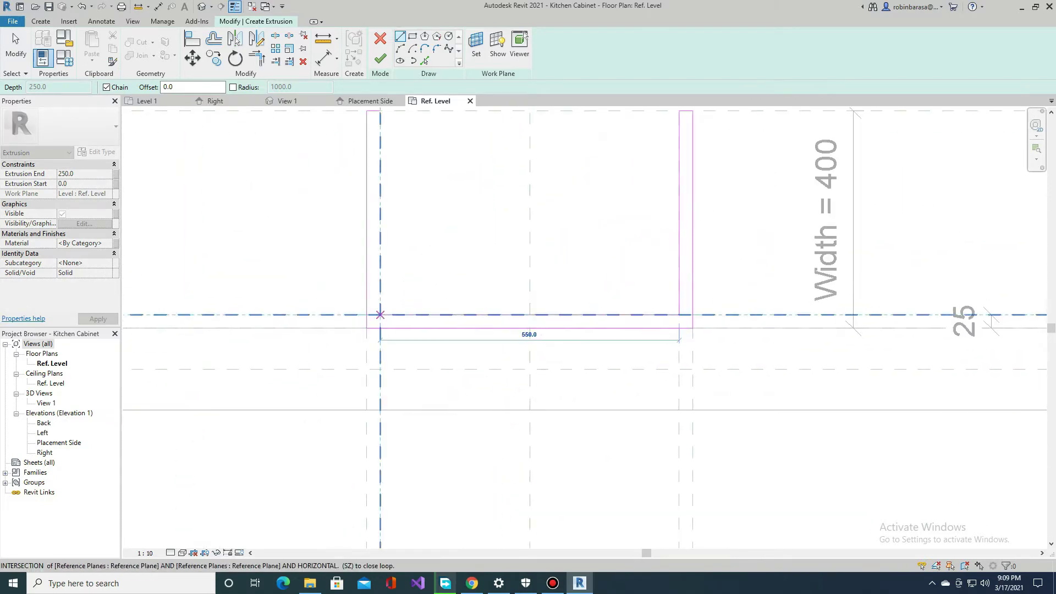
click(379, 315)
scroll(484, 462, up, 2)
scroll(435, 237, down, 3)
key(Escape)
key(Escape)
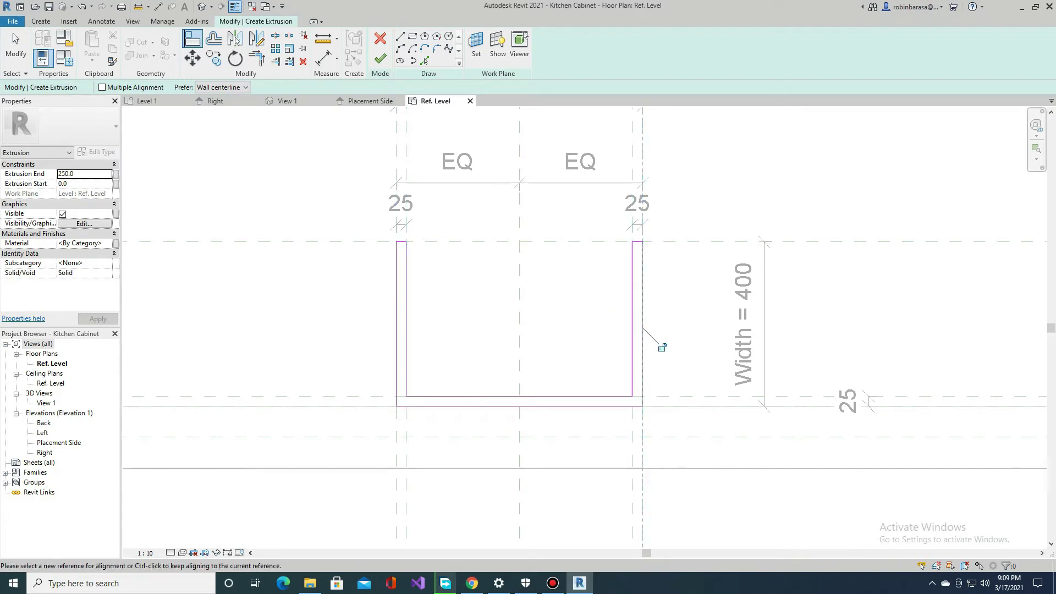
- Align and lock the profile edges to the side and top reference planes
click(660, 396)
middle_drag(660, 396, 641, 277)
click(642, 318)
scroll(641, 318, down, 1)
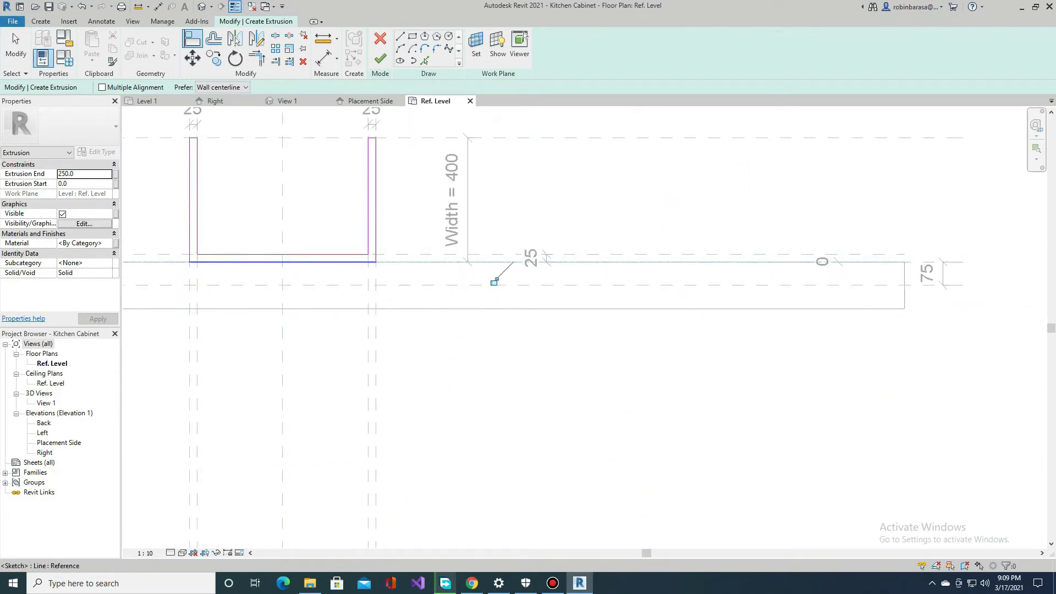
click(512, 263)
middle_drag(512, 263, 719, 299)
scroll(719, 299, up, 1)
key(Escape)
middle_drag(605, 220, 584, 273)
click(715, 189)
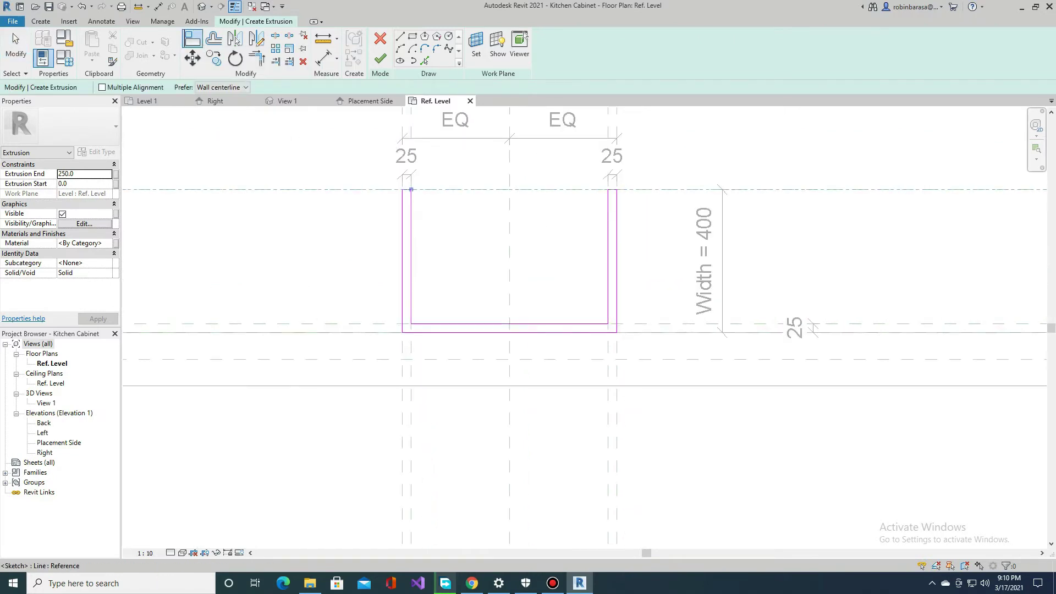
scroll(601, 220, up, 1)
scroll(559, 183, up, 2)
scroll(559, 183, down, 3)
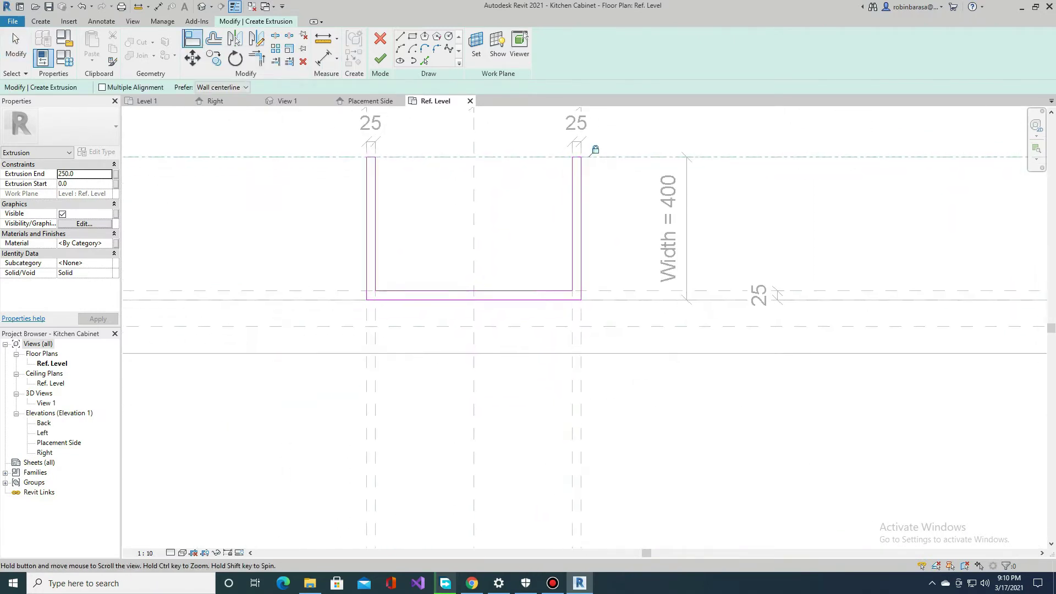
key(Escape)
key(Escape)
click(201, 6)
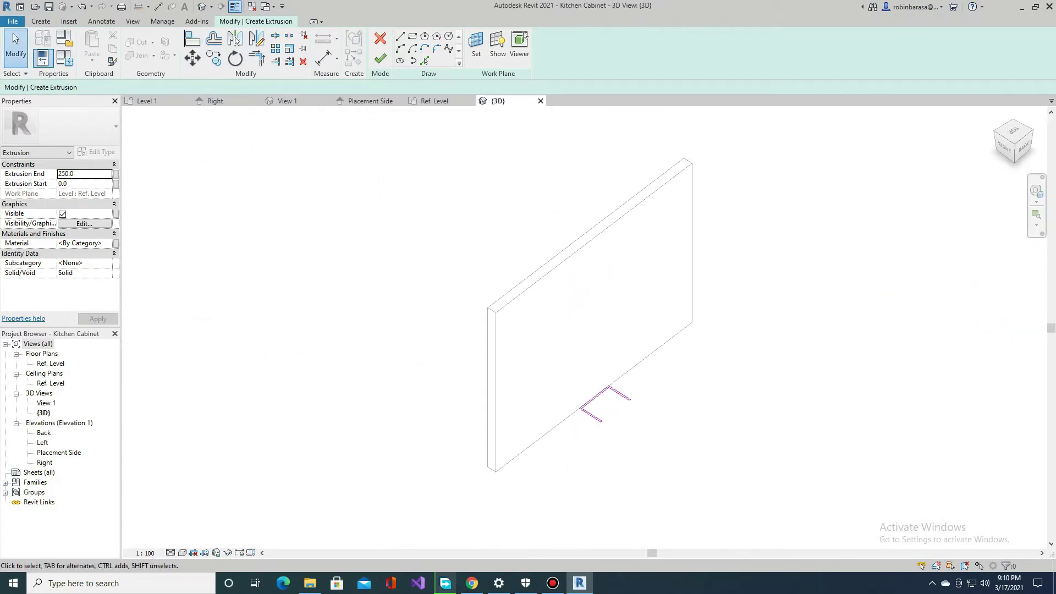
- Check the profile in 3D, then review the Right, Left, Back and Placement Side elevations
click(380, 59)
double_click(45, 462)
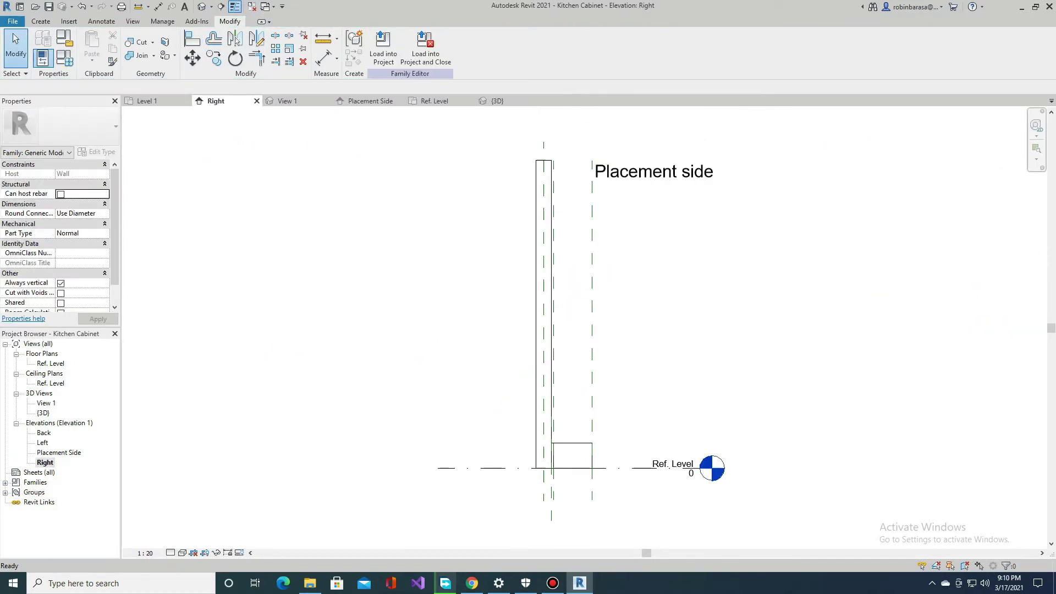
double_click(42, 442)
double_click(43, 432)
double_click(59, 452)
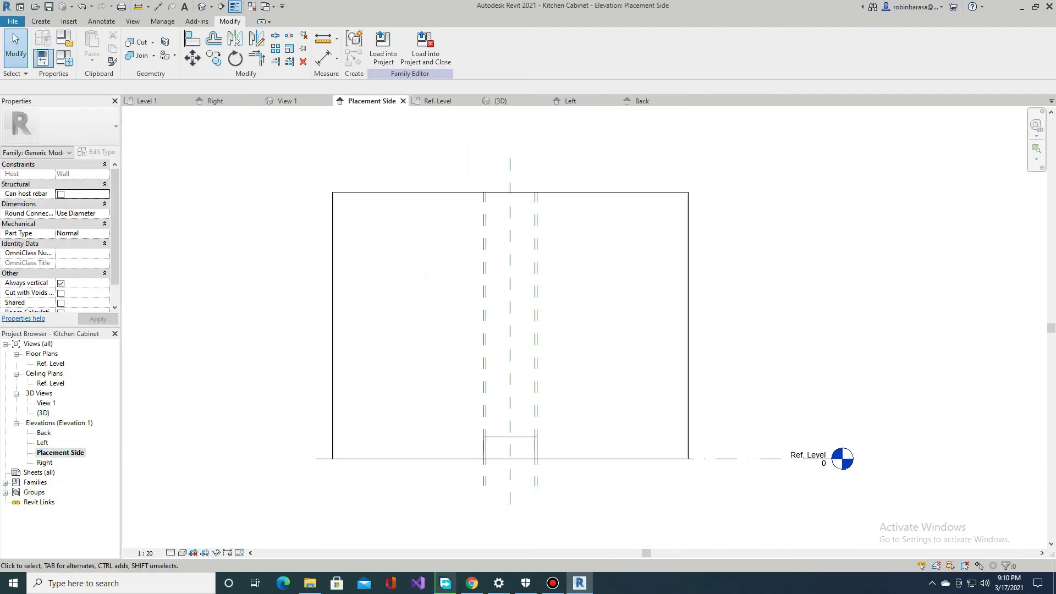
- Add a horizontal reference plane in the Placement Side elevation above the level
key(r)
key(p)
scroll(440, 372, down, 1)
click(291, 316)
click(847, 316)
key(Escape)
key(Escape)
click(577, 315)
scroll(544, 385, up, 2)
drag(550, 285, 550, 347)
key(Escape)
scroll(373, 160, down, 2)
scroll(355, 282, up, 2)
drag(550, 277, 550, 292)
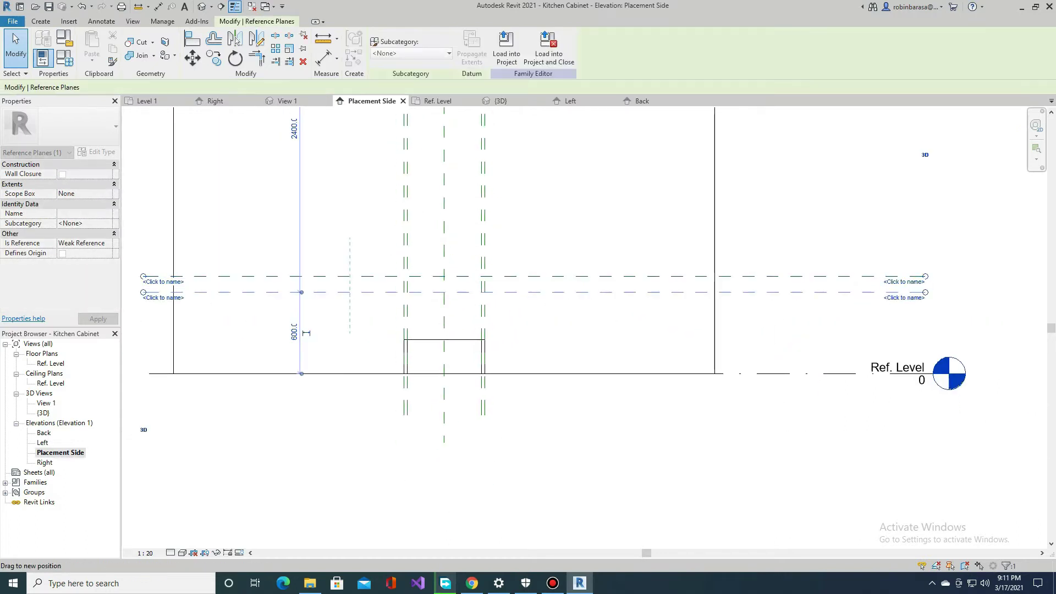
key(Escape)
middle_drag(550, 330, 550, 320)
- Dimension from the level to the new plane (600) and label it Height
key(d)
key(i)
click(549, 282)
click(550, 364)
click(545, 324)
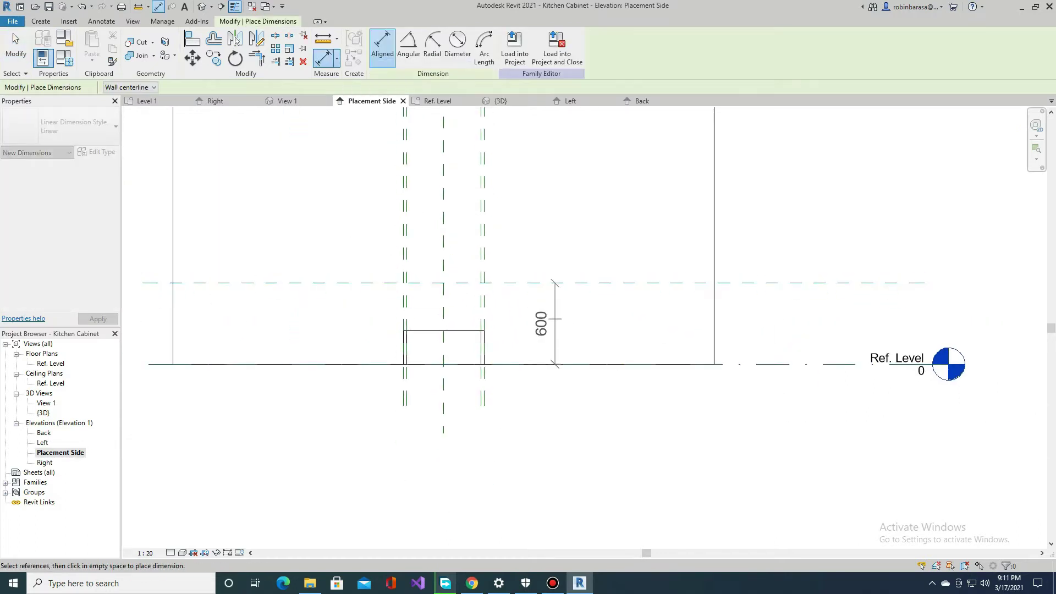
click(487, 46)
text(Height)
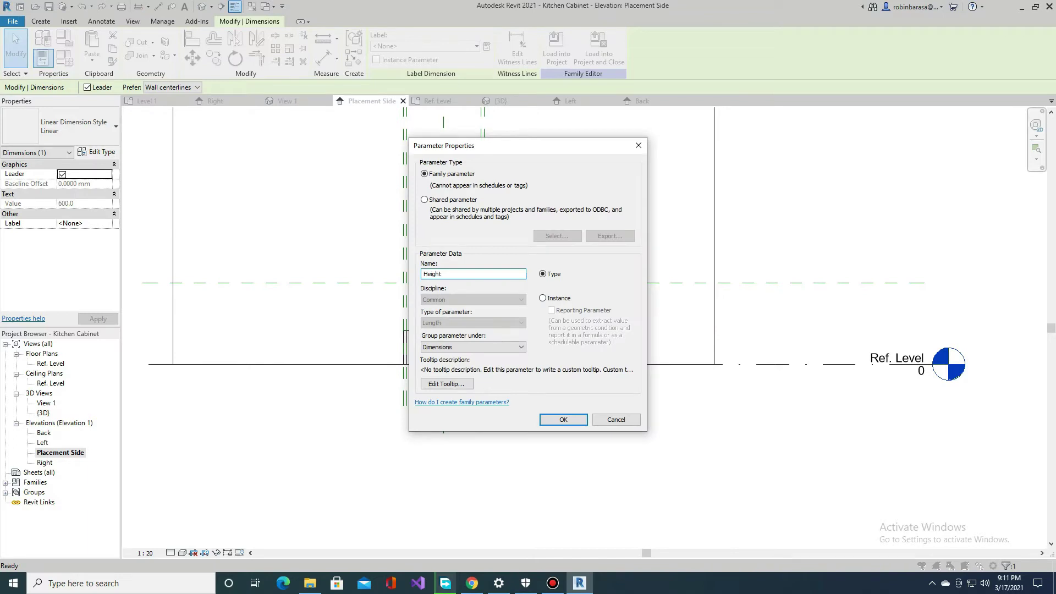
click(563, 419)
- Stretch the side panel's top to the reference plane, set scale 1:10, and reposition the Height dimension
click(440, 330)
drag(467, 330, 466, 287)
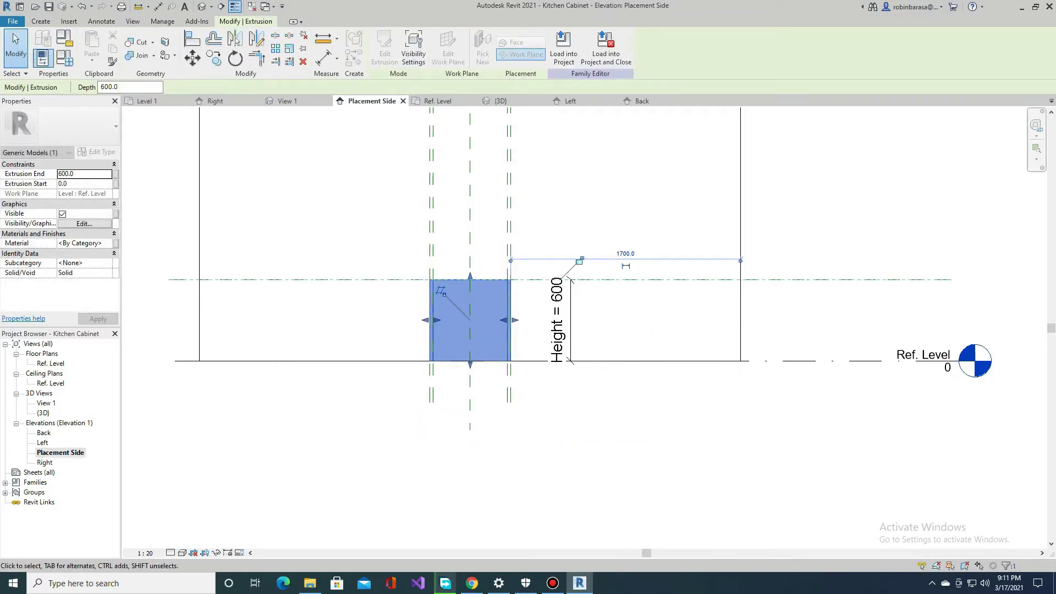
key(Escape)
click(145, 553)
click(159, 427)
scroll(566, 340, up, 2)
drag(589, 352, 555, 352)
- Flex the family to Height 500 and Length 700, checking the cabinet in 3D
click(64, 38)
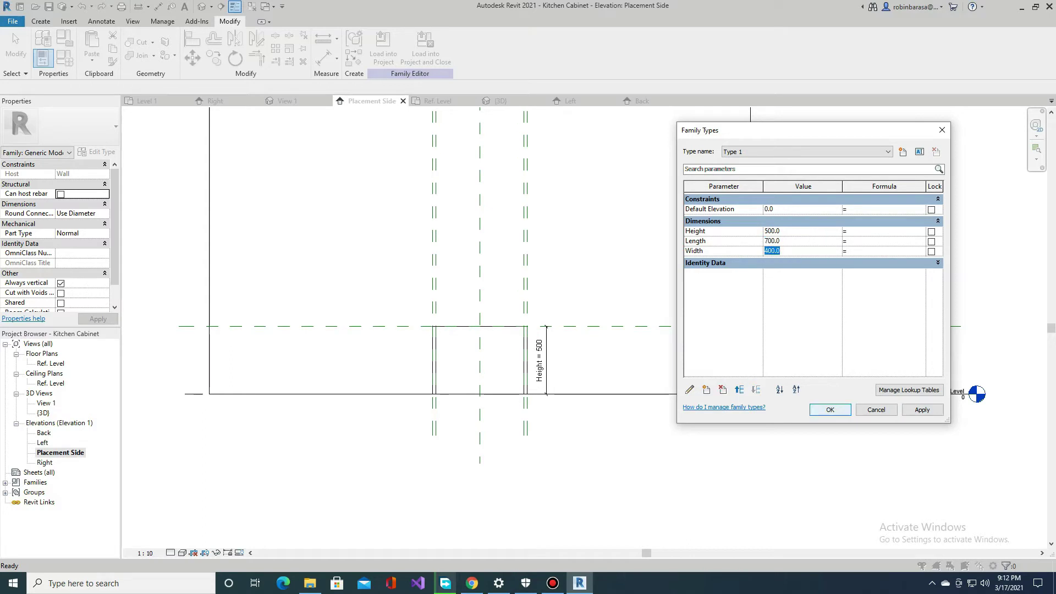
key(Return)
key(ctrl+Tab)
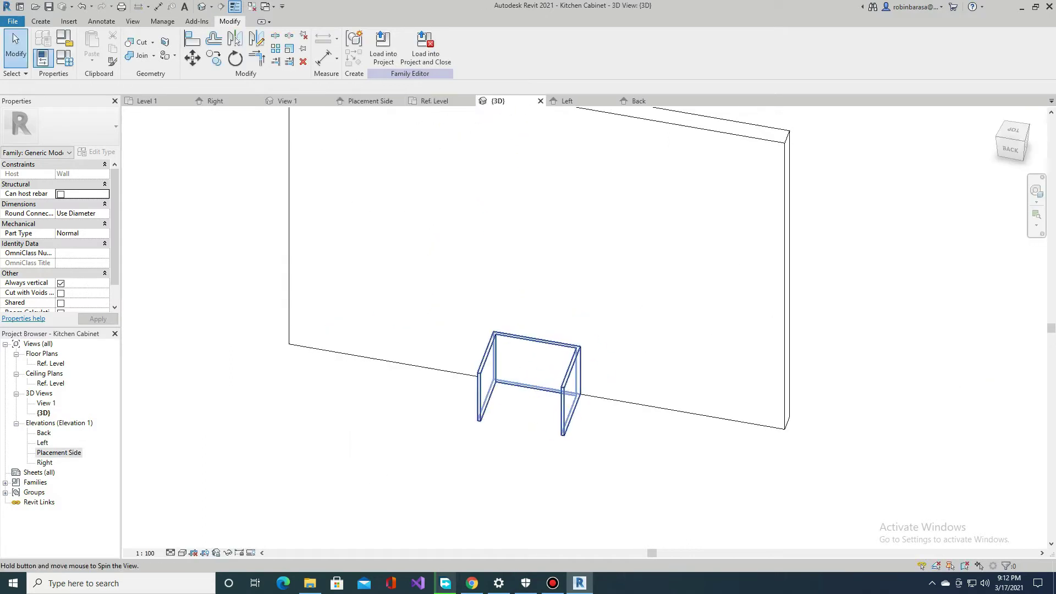
key(ctrl+Tab)
- Move the 25 and EQ dimensions upward in the Ref. Level plan
scroll(415, 151, up, 2)
drag(323, 264, 708, 326)
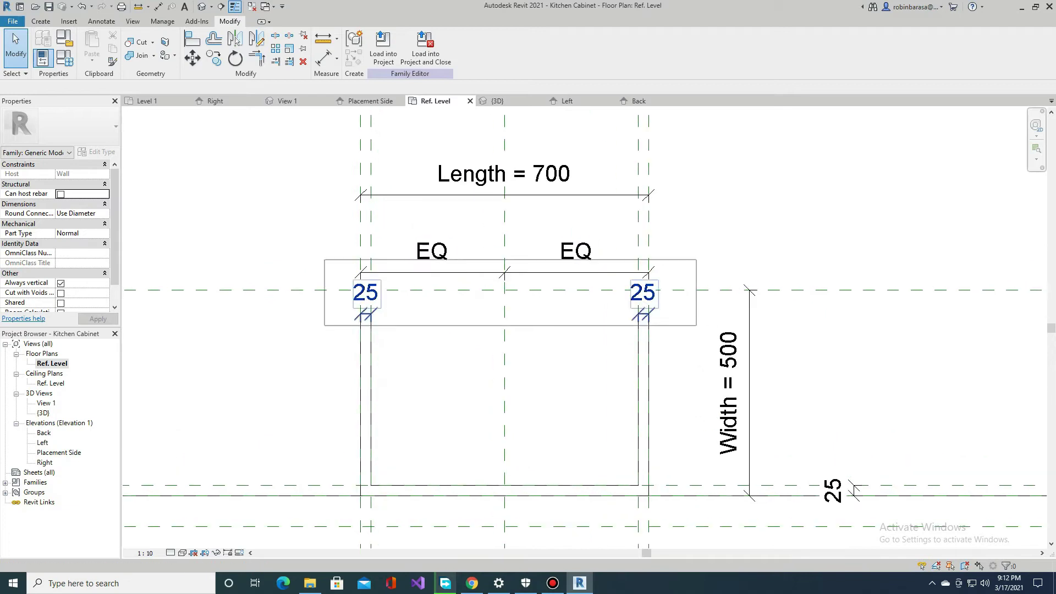
drag(432, 272, 432, 195)
scroll(444, 280, up, 2)
- Draw a diagonal reference line from the cabinet's left front corner and make its 305 dimension permanent
click(41, 21)
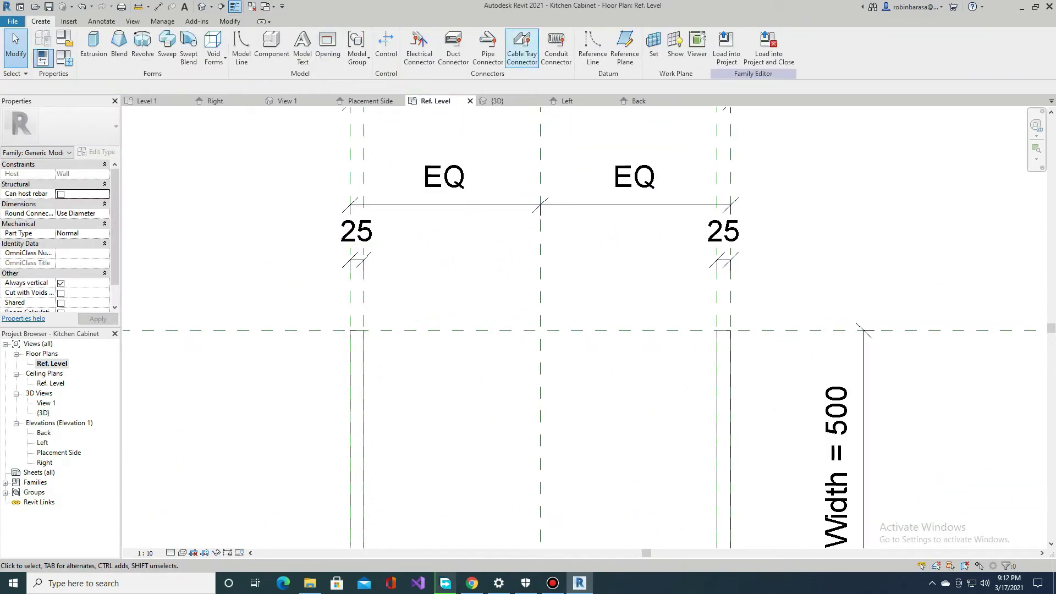
click(522, 49)
click(363, 330)
click(516, 266)
key(Escape)
key(Escape)
scroll(315, 379, down, 1)
scroll(315, 379, down, 2)
click(396, 325)
- Move both 25 dimensions above the Length = 700 dimension
click(385, 301)
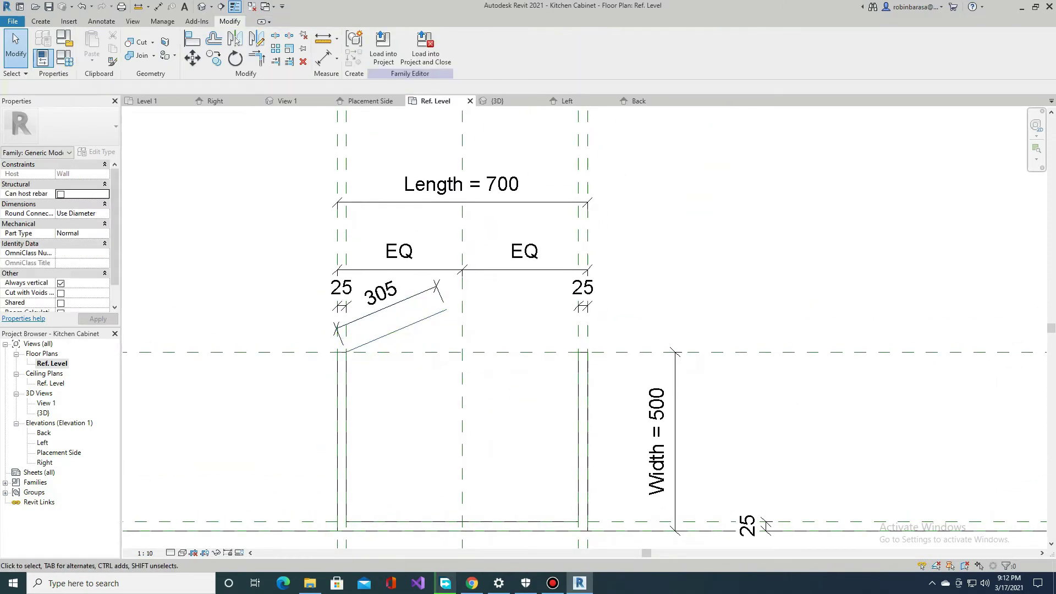
click(341, 285)
drag(583, 291, 582, 175)
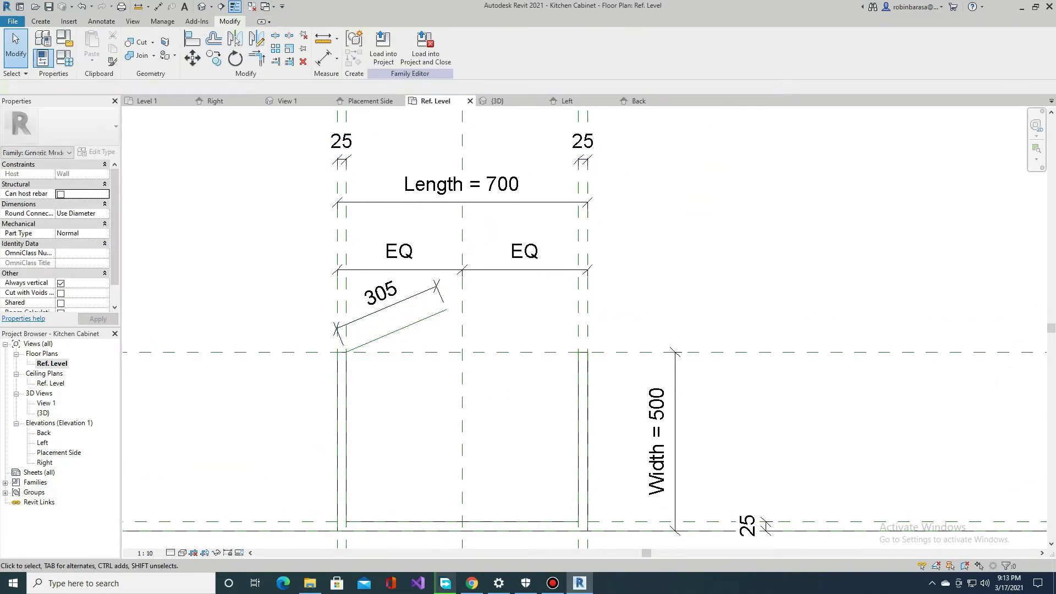
click(546, 306)
middle_drag(546, 306, 569, 337)
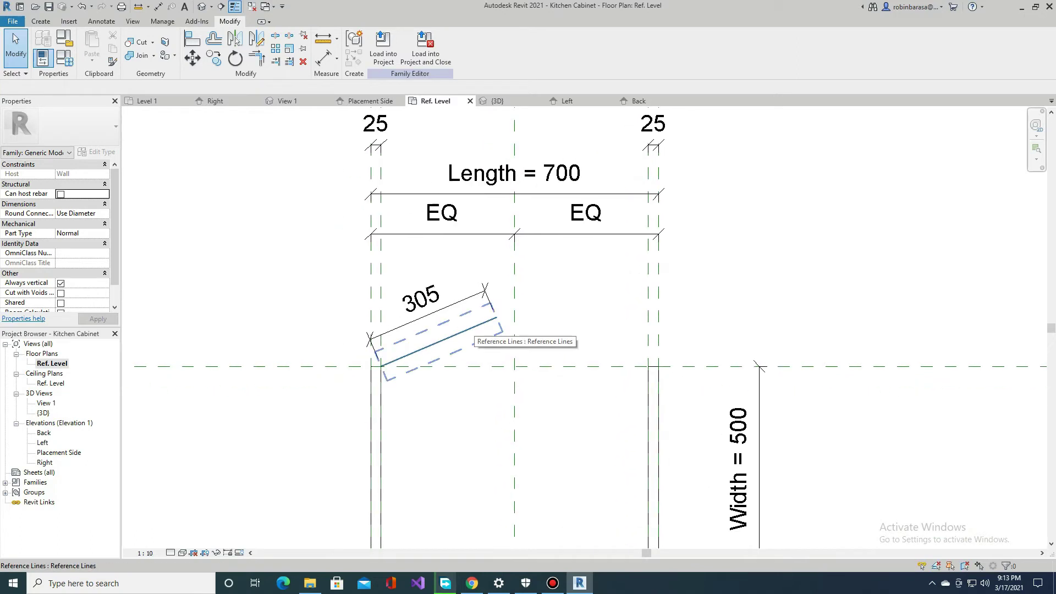
- Check the upper reference plane in the Placement Side elevation, then return to the Ref. Level plan
click(202, 6)
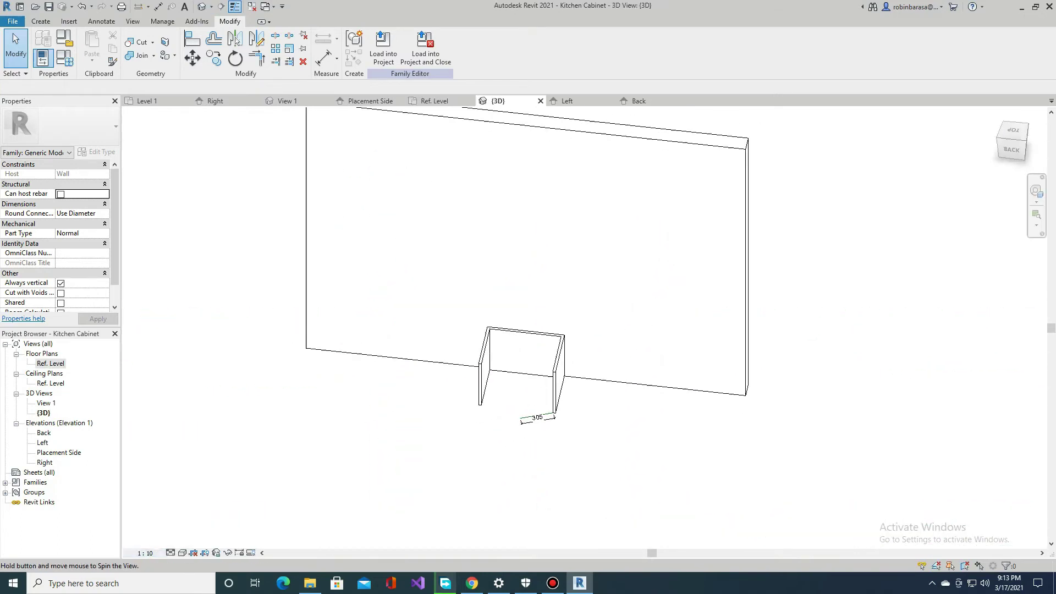
double_click(59, 452)
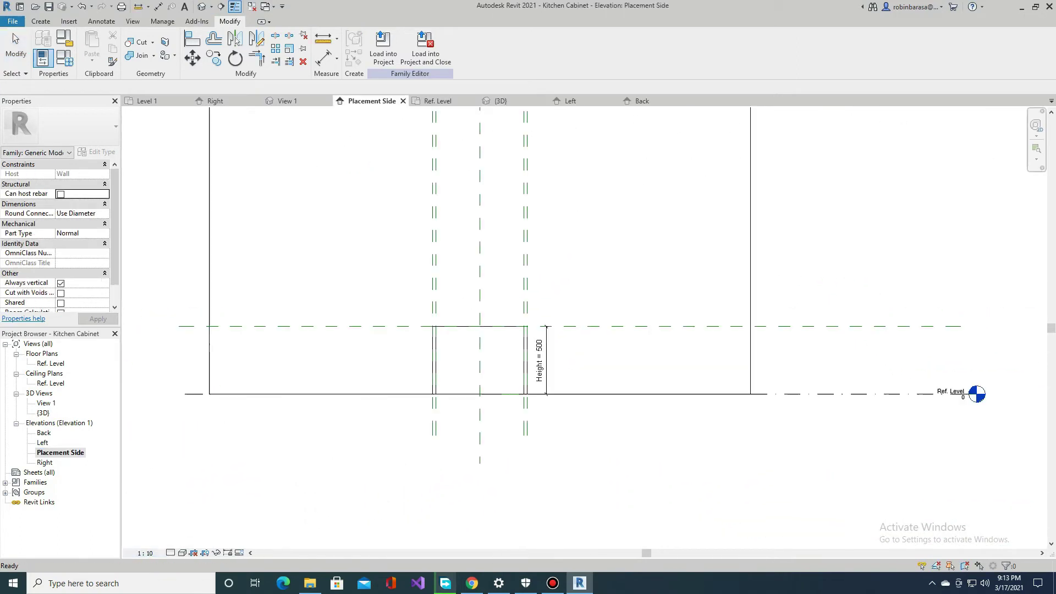
click(248, 342)
key(Escape)
key(Escape)
middle_drag(169, 342, 210, 352)
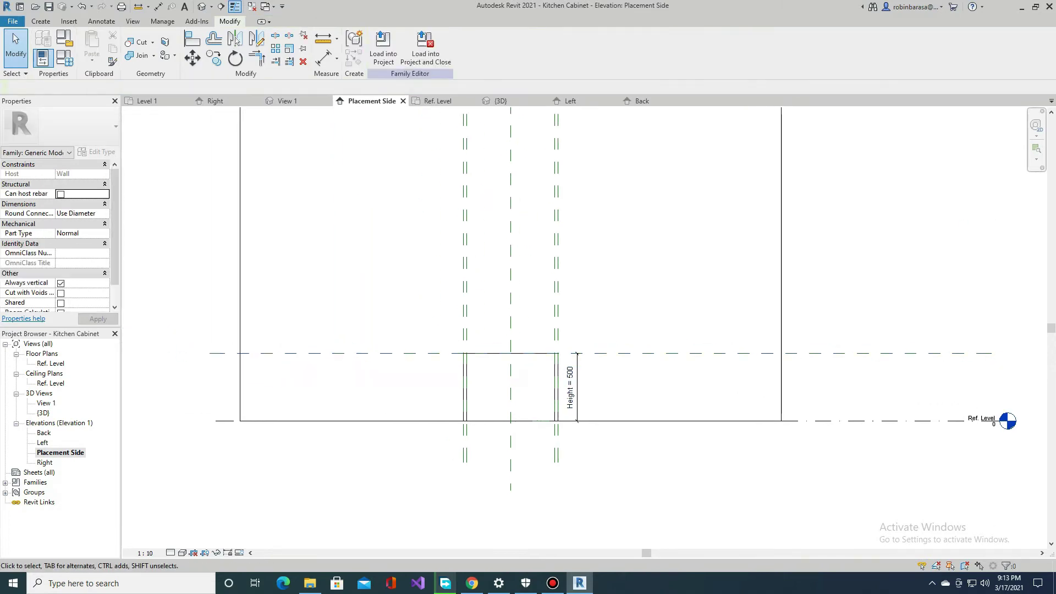
click(437, 101)
- Start a 250-deep solid extrusion with Reference Plane : Top as its work plane
click(41, 21)
click(90, 47)
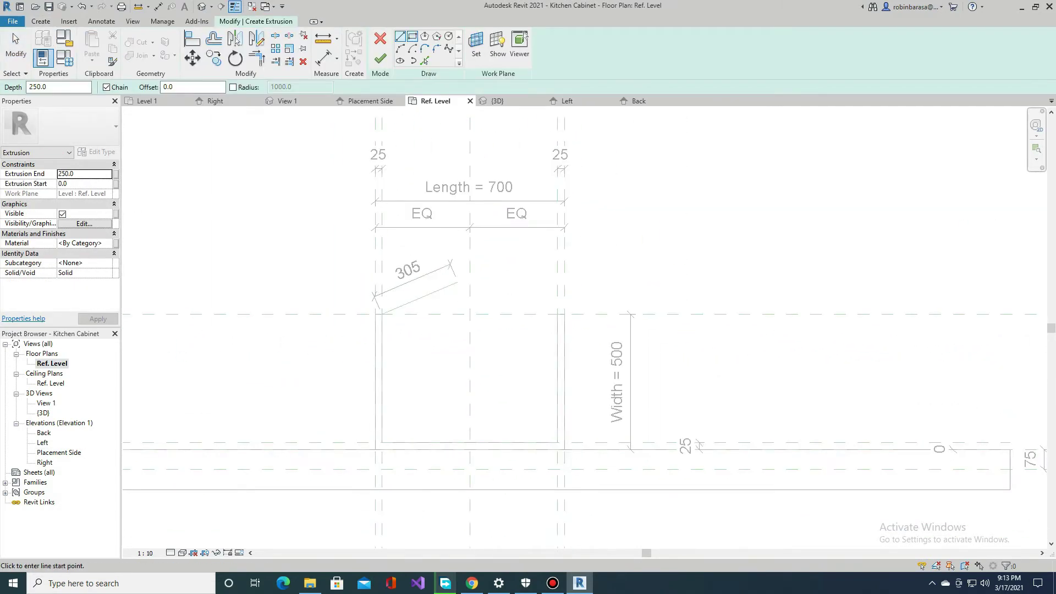
click(476, 47)
click(557, 290)
click(522, 309)
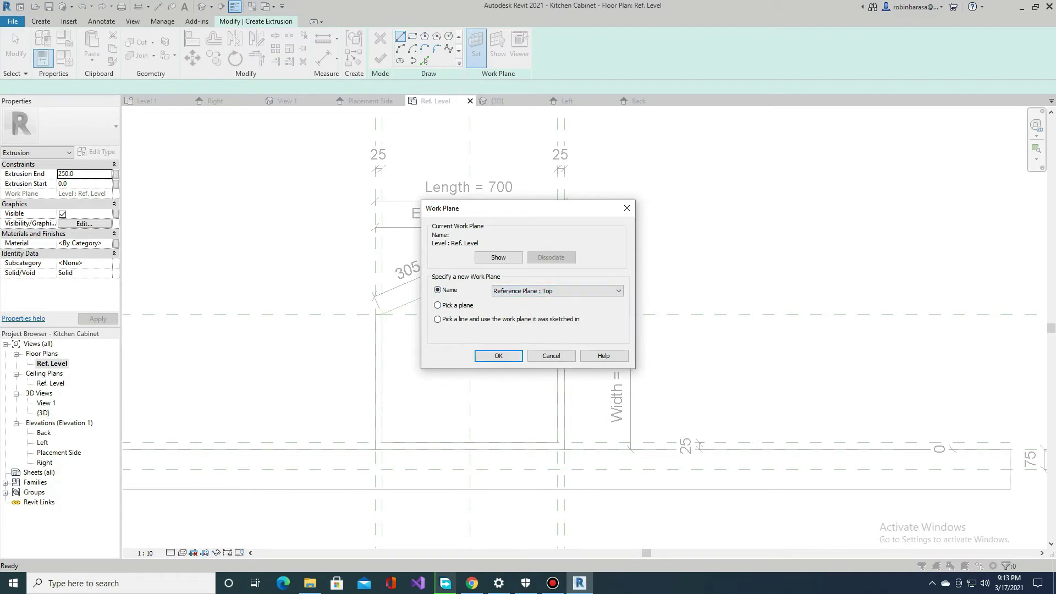
click(498, 355)
- Sketch the 700 by 500 rectangle locked to the planes, finish, and inspect the top
click(412, 35)
click(376, 330)
click(563, 314)
scroll(563, 314, up, 1)
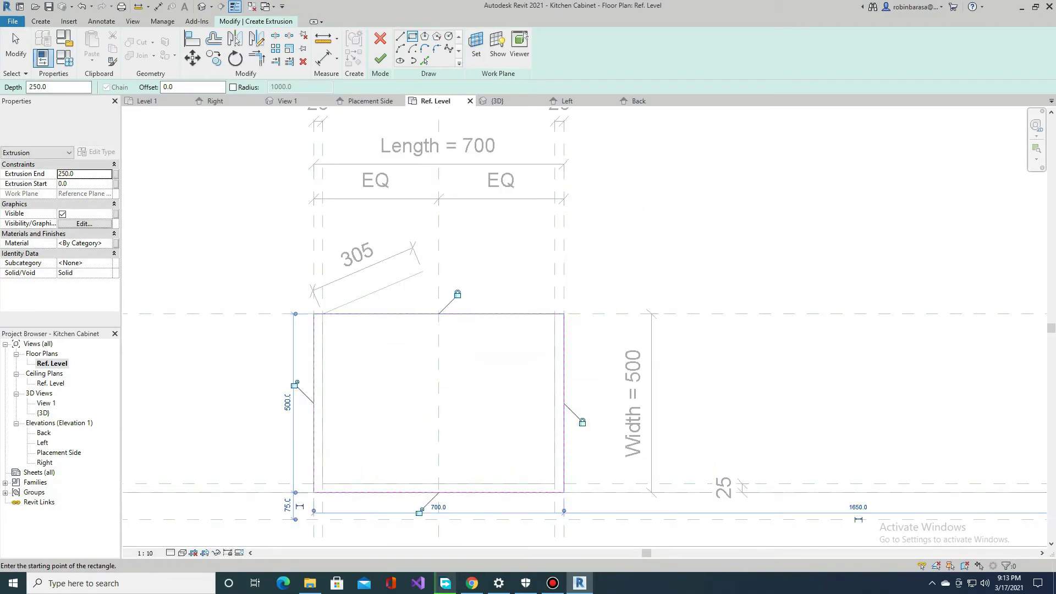
click(380, 59)
click(496, 101)
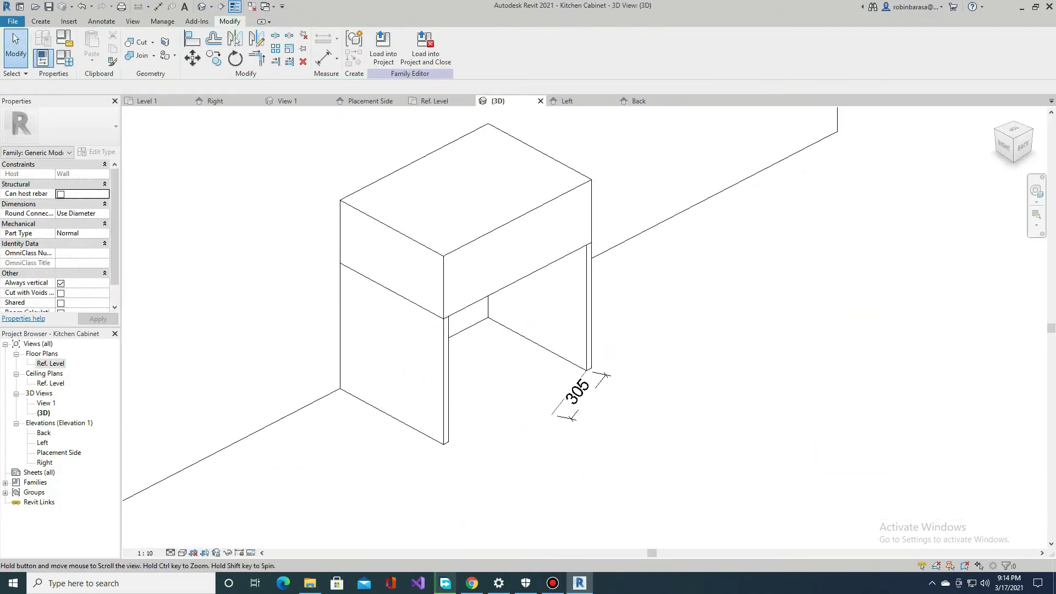
click(370, 101)
click(565, 379)
- In Placement Side elevation, add a 25 aligned dimension from the slab top to the Top plane
key(r)
key(p)
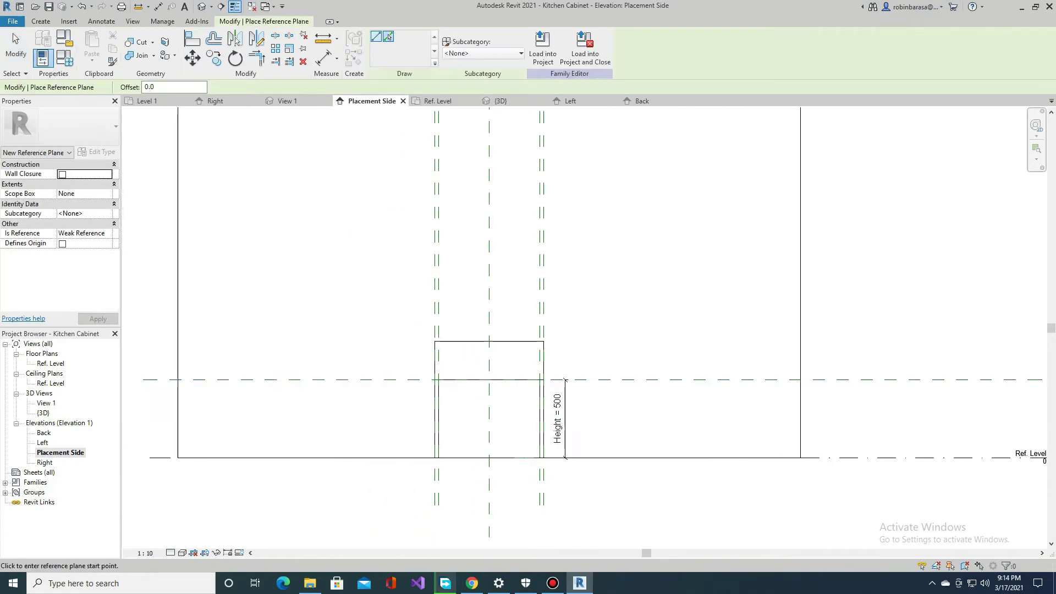
key(Escape)
scroll(564, 380, up, 2)
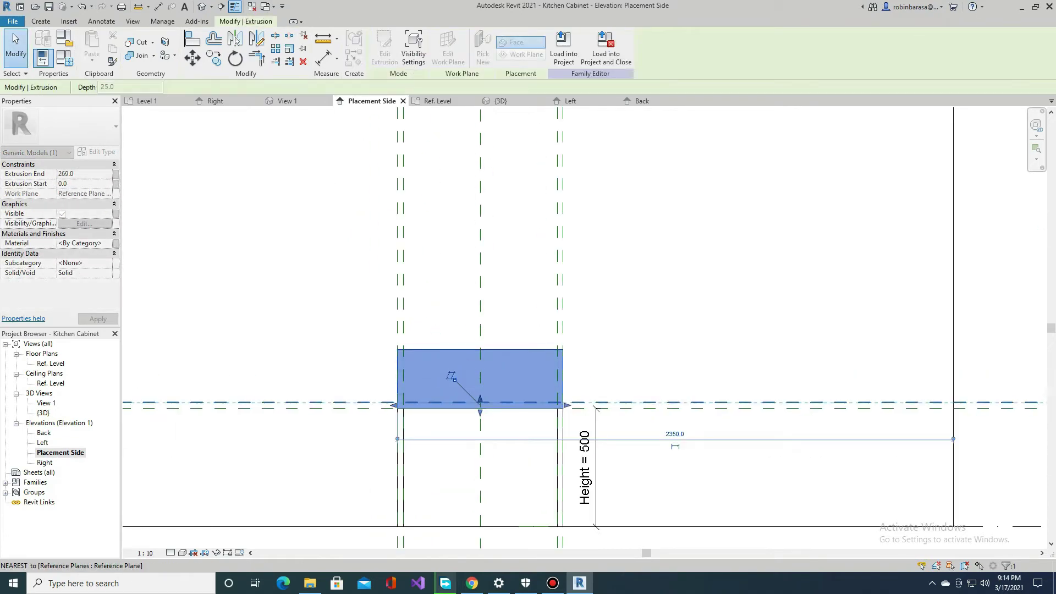
key(d)
key(i)
click(507, 334)
click(506, 340)
click(432, 341)
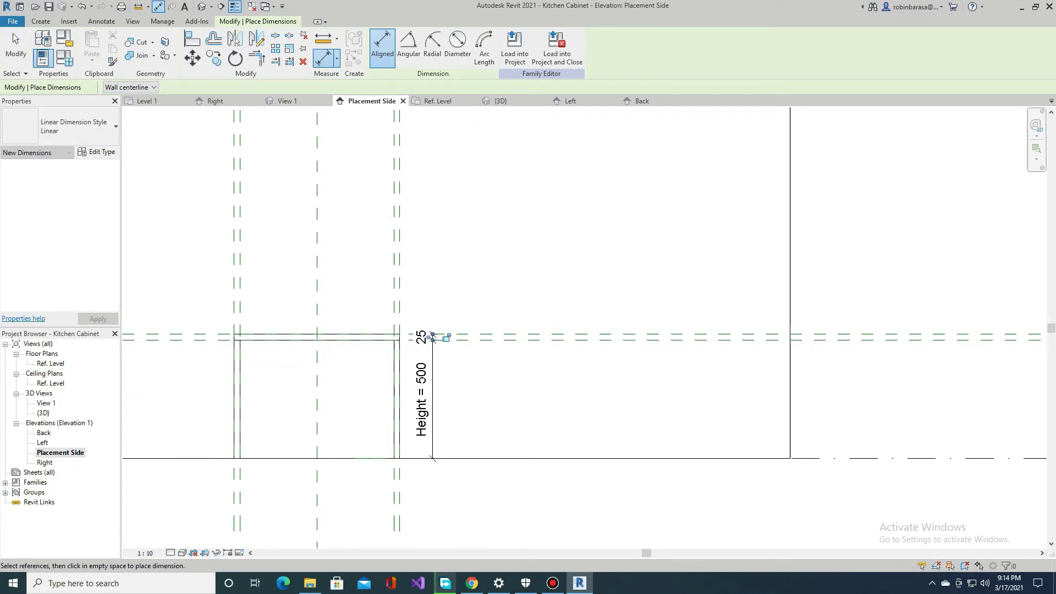
key(Escape)
key(Escape)
middle_drag(432, 341, 564, 351)
- Review the capped cabinet in 3D, then select the 305 dimension in the Ref. Level plan
click(202, 6)
scroll(605, 385, down, 2)
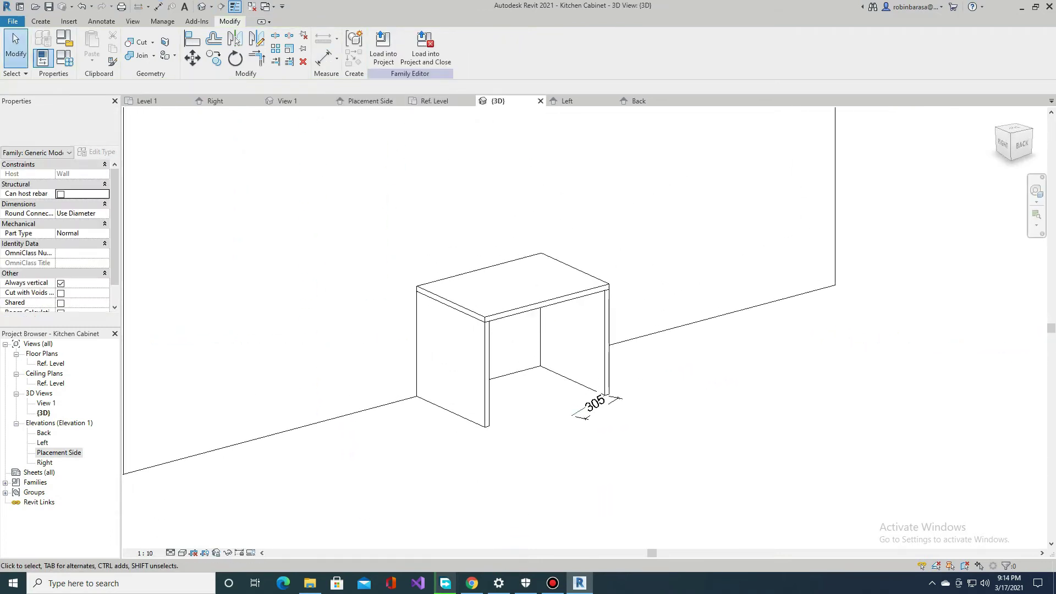
scroll(659, 352, up, 2)
scroll(660, 352, up, 2)
click(648, 337)
key(Escape)
middle_drag(961, 382, 922, 420)
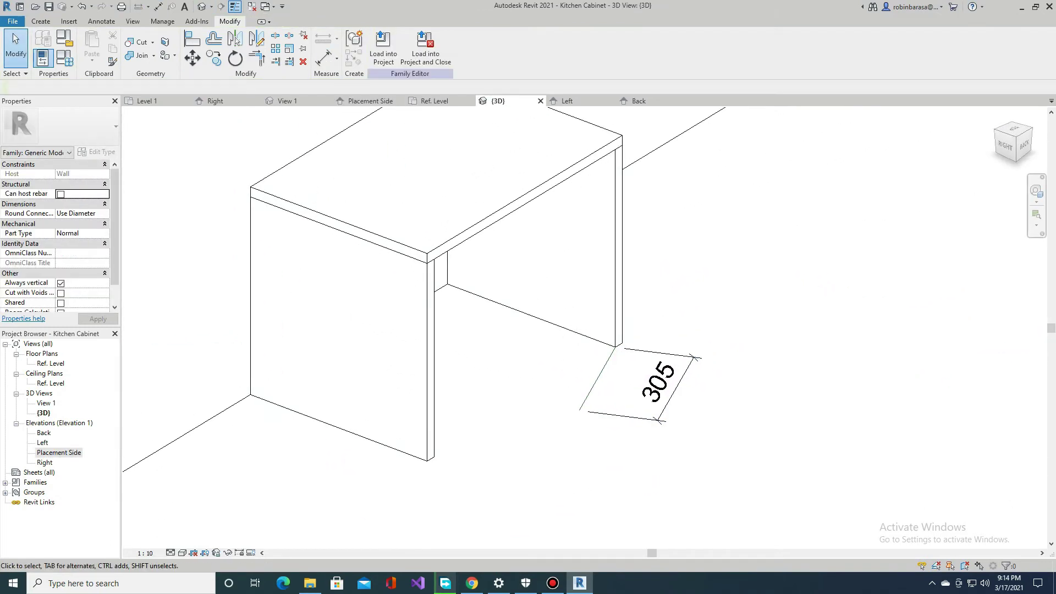
key(ctrl+Tab)
click(352, 253)
- Label the 305 dimension as new parameter Door Length with formula (Length / 2) - 25 mm
click(424, 46)
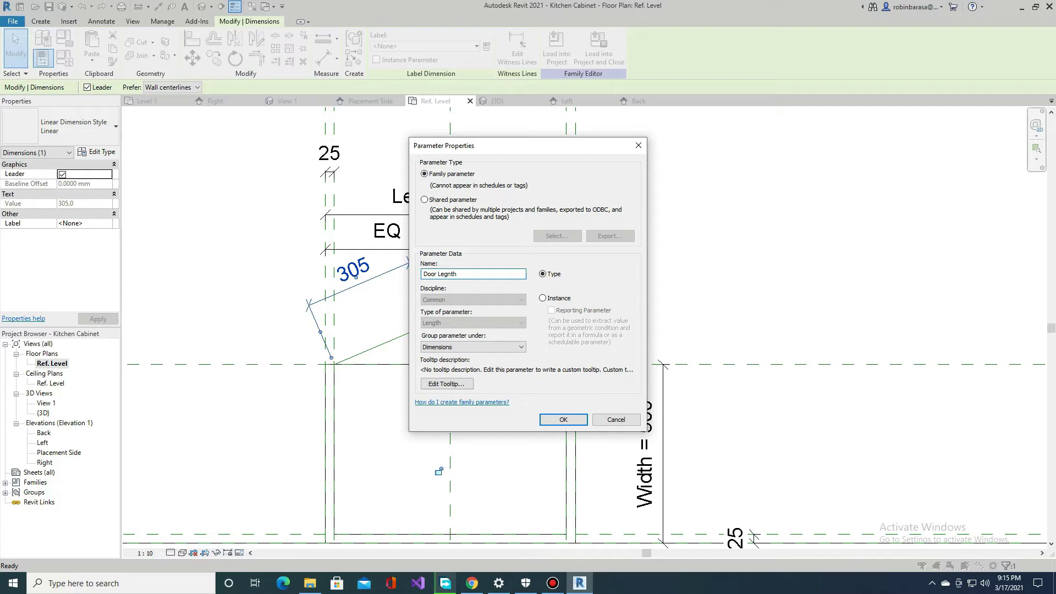
key(Return)
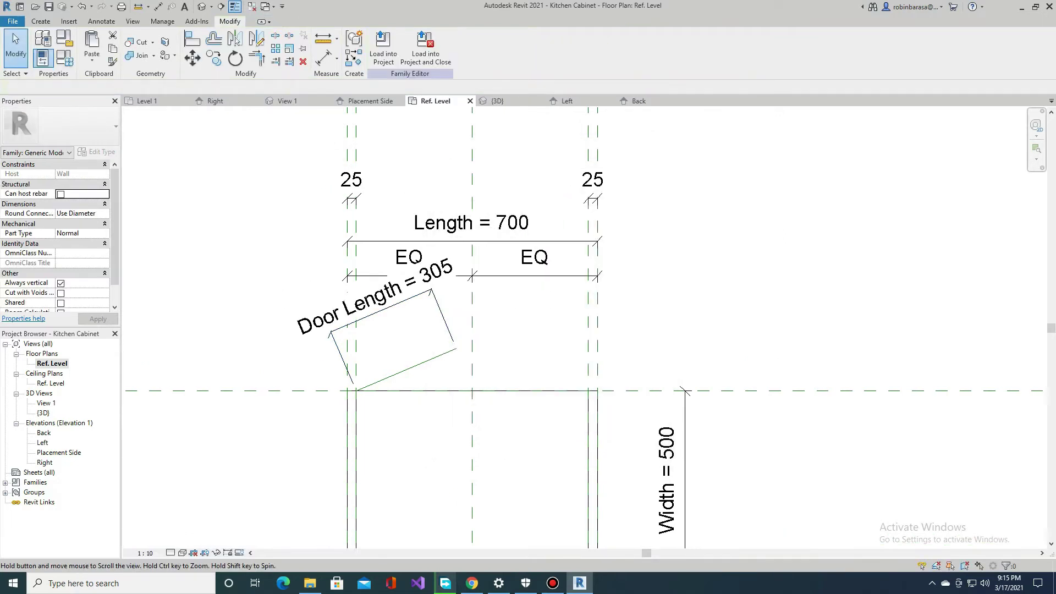
scroll(412, 330, up, 2)
click(65, 58)
key(Escape)
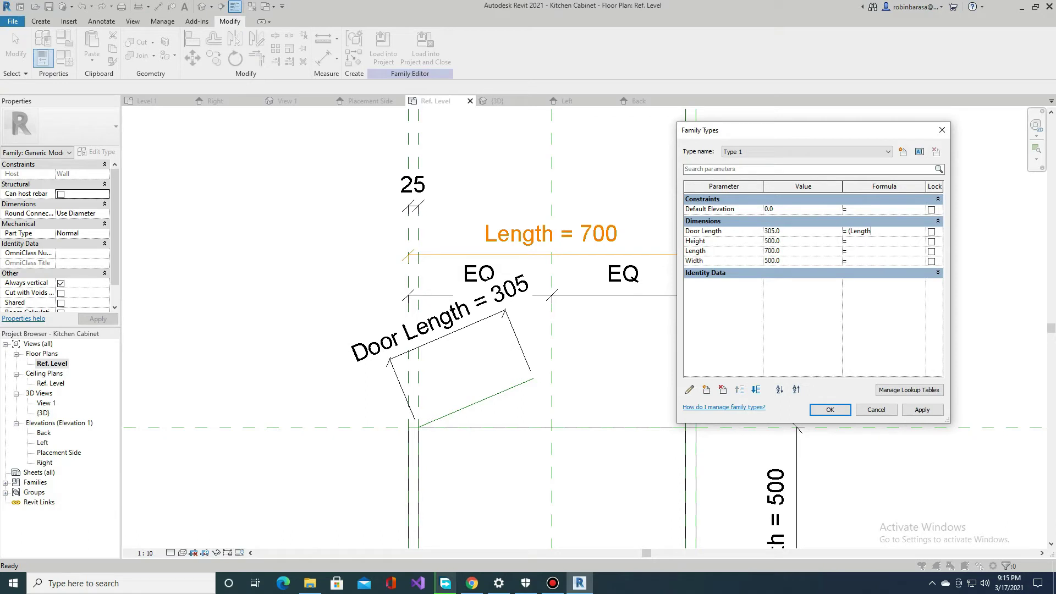
click(922, 409)
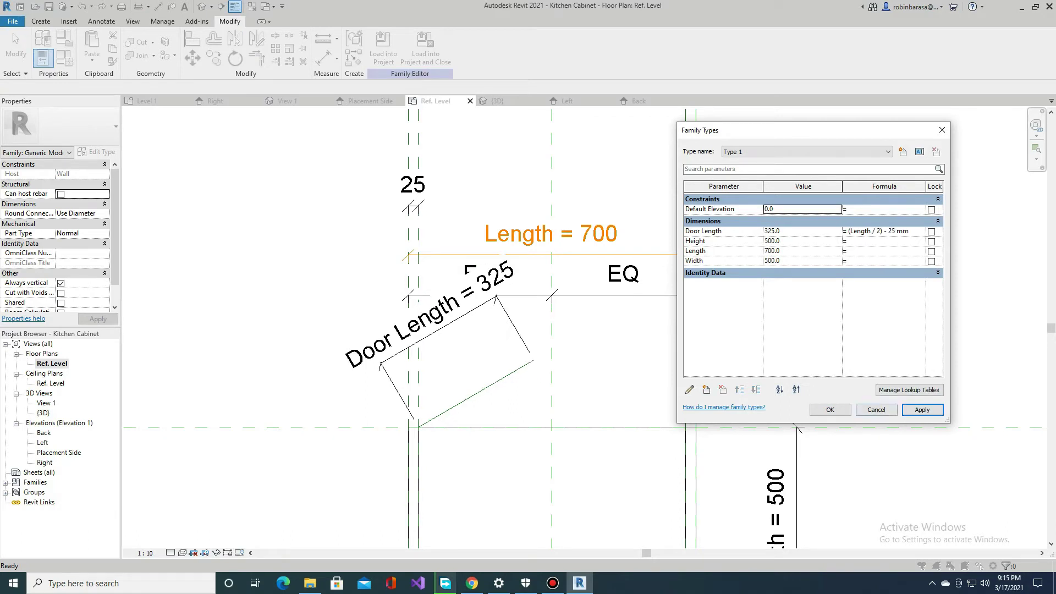
click(829, 409)
- Pan and zoom the plan view and start the Align tool with AL
scroll(530, 385, up, 1)
middle_drag(531, 429, 531, 336)
key(a)
key(l)
scroll(438, 335, up, 2)
scroll(439, 336, up, 3)
- Place an angle dimension between the diagonal door line and the wall
scroll(813, 378, down, 3)
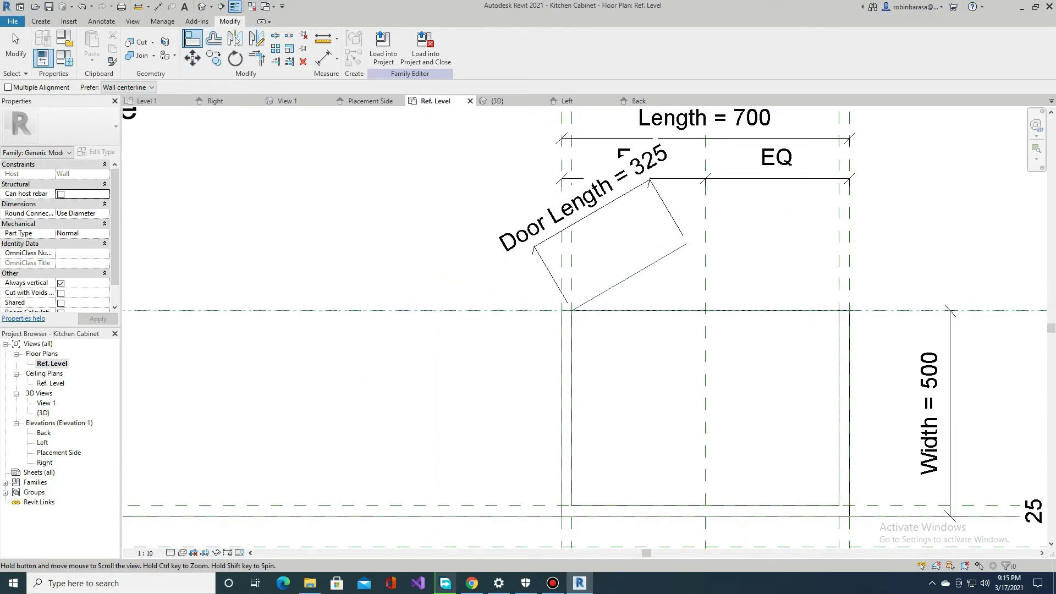
middle_drag(813, 377, 801, 358)
scroll(802, 358, up, 4)
scroll(549, 243, down, 3)
scroll(548, 242, down, 2)
key(d)
key(i)
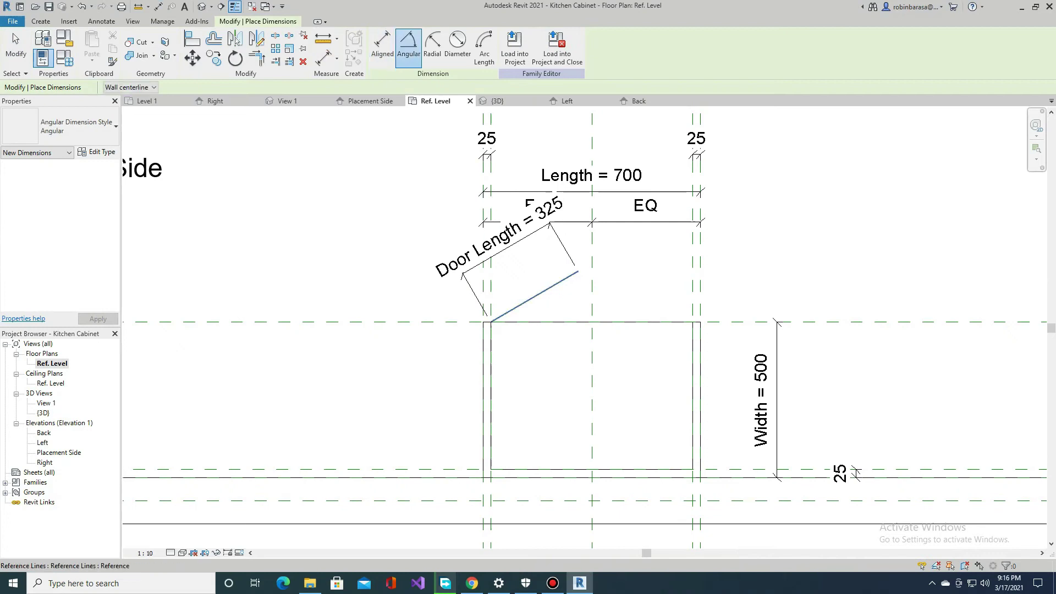
click(538, 293)
click(442, 336)
key(Escape)
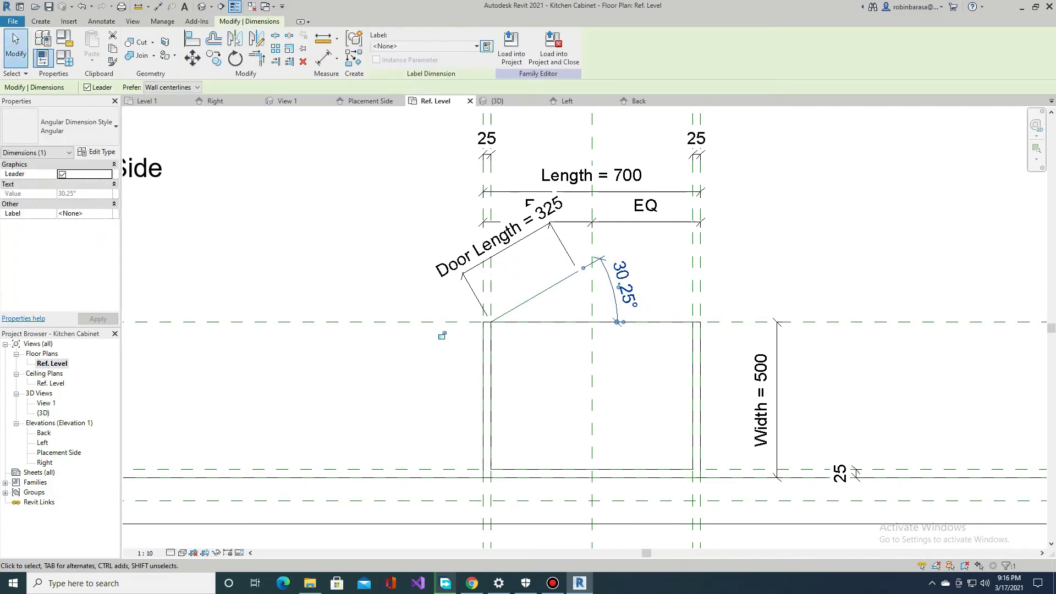
- Label the angle as new parameter Door Rotation and flex it through 10°, 0° and 30°
click(487, 47)
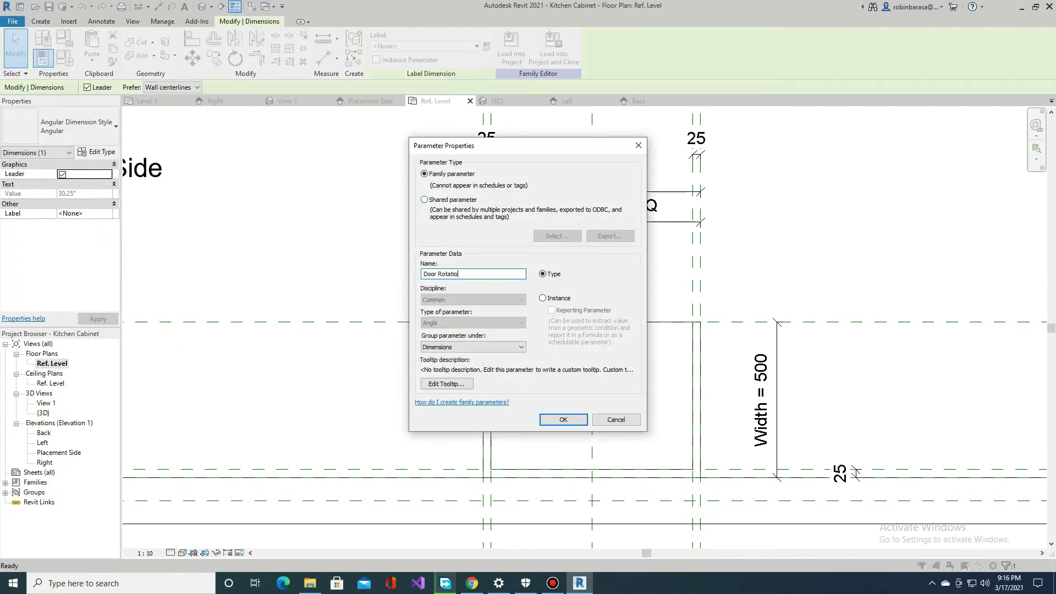
click(563, 419)
scroll(296, 360, down, 2)
click(65, 58)
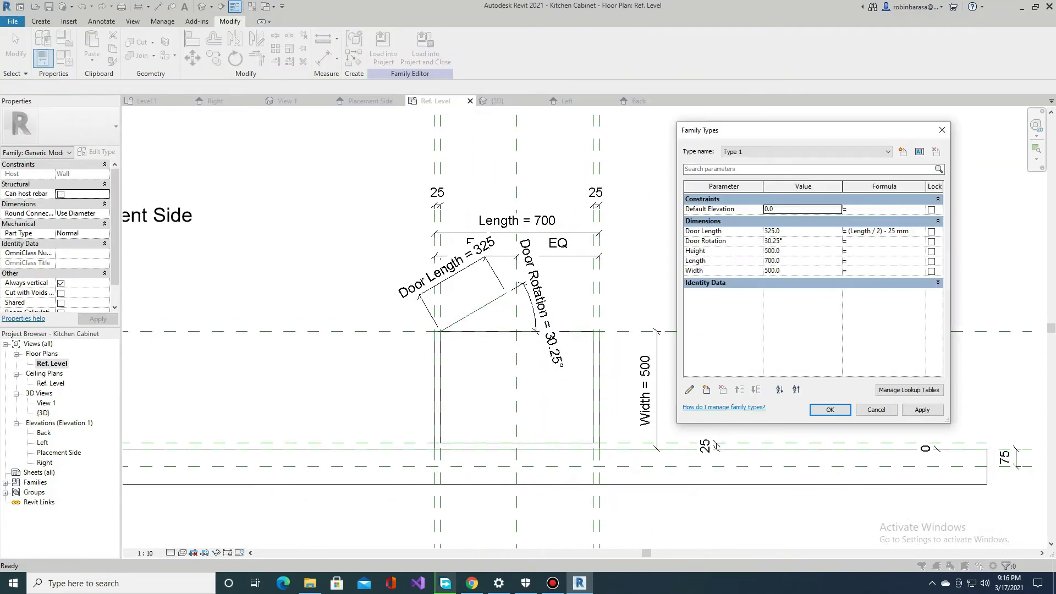
key(Return)
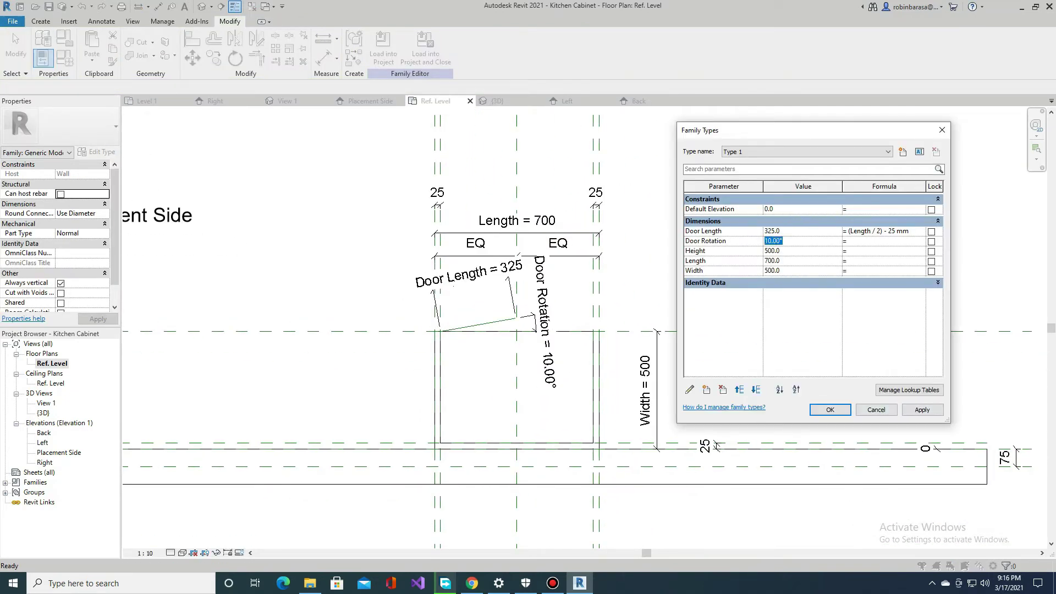
text(0)
key(Return)
key(Return)
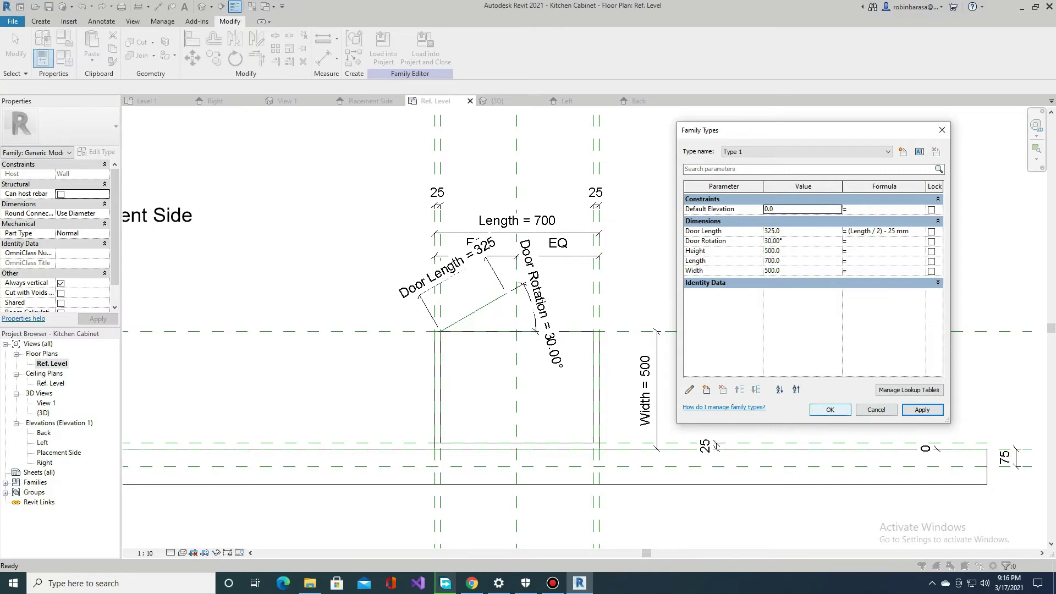
key(Return)
key(ctrl+Tab)
shift+middle_drag(550, 357, 660, 374)
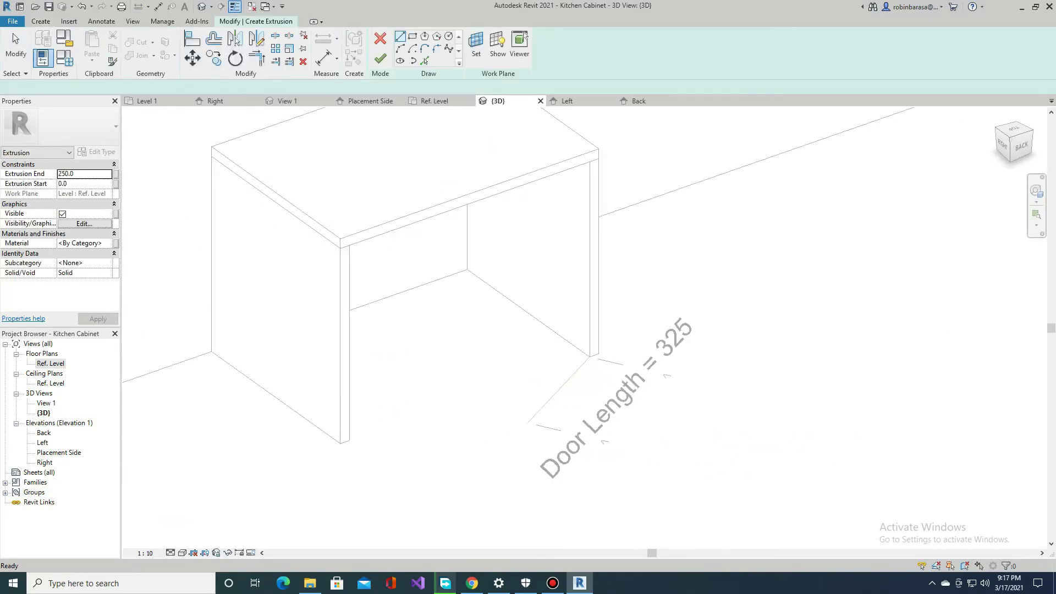
- Sketch the door panel rectangle on the door reference line and finish it as a 25-thick extrusion
click(477, 45)
click(499, 355)
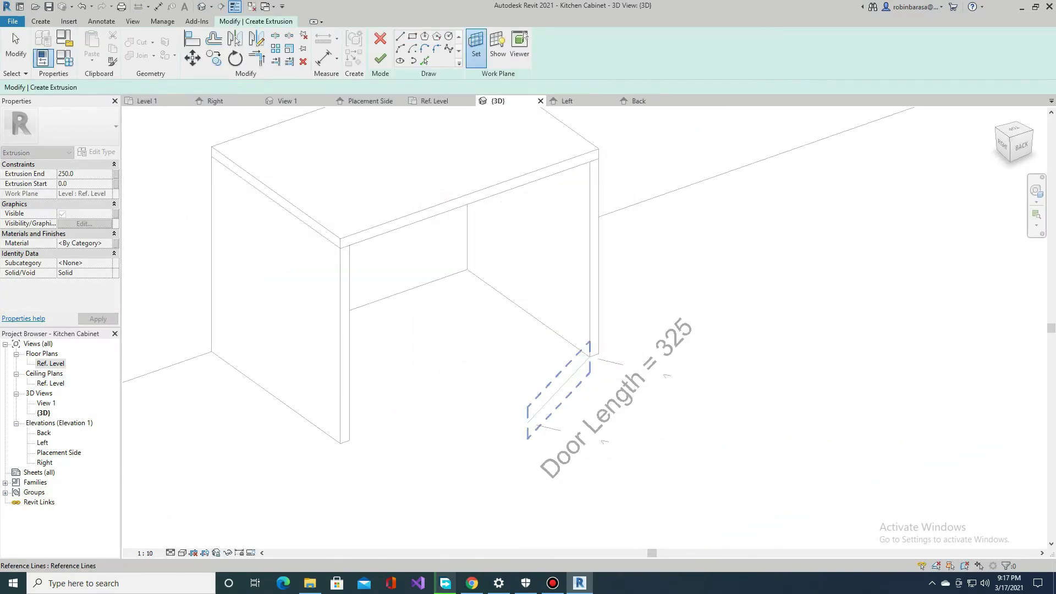
click(558, 391)
click(589, 240)
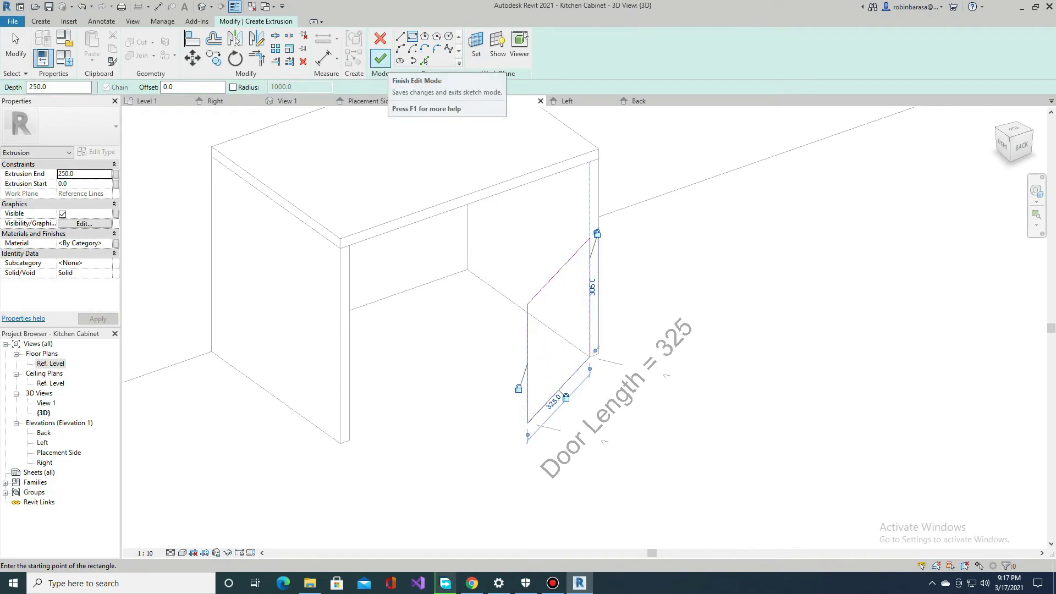
click(370, 101)
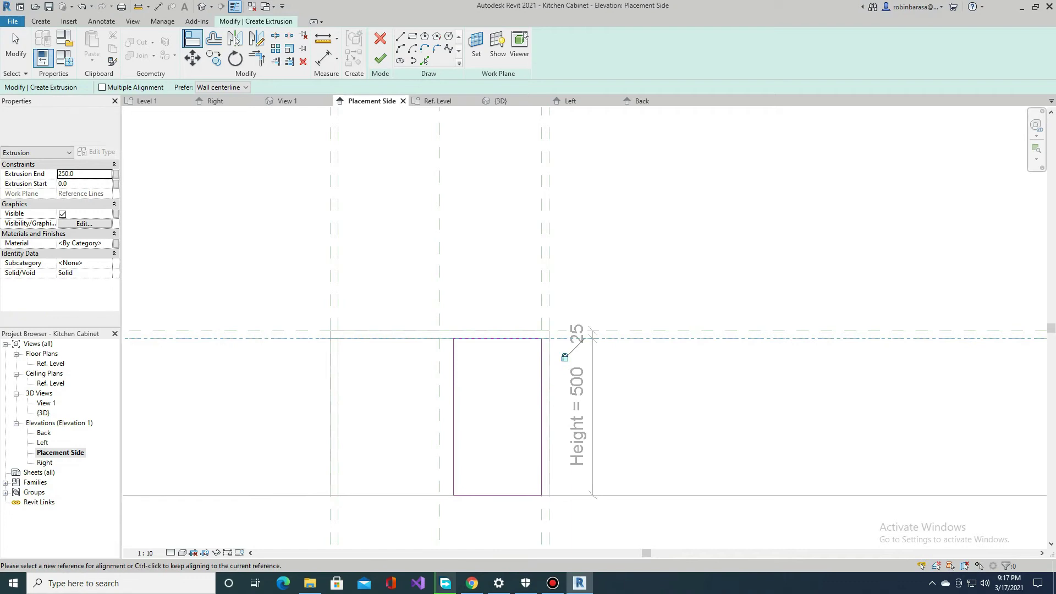
scroll(562, 355, down, 2)
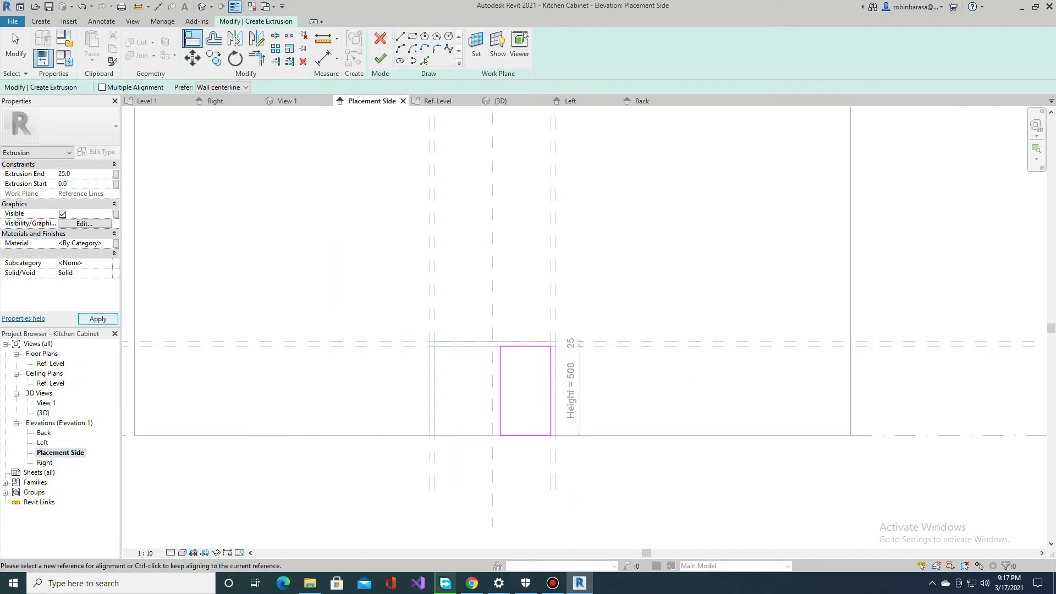
click(380, 58)
click(497, 101)
shift+middle_drag(549, 303, 632, 308)
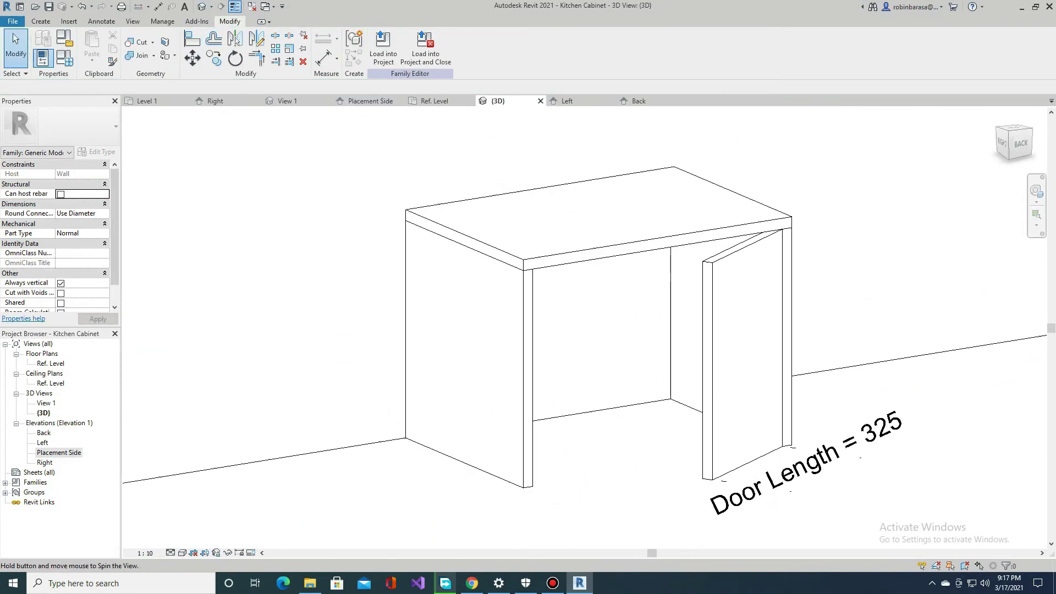
double_click(50, 363)
- Flex Door Rotation in Family Types and set the view scale to 1:5
click(65, 43)
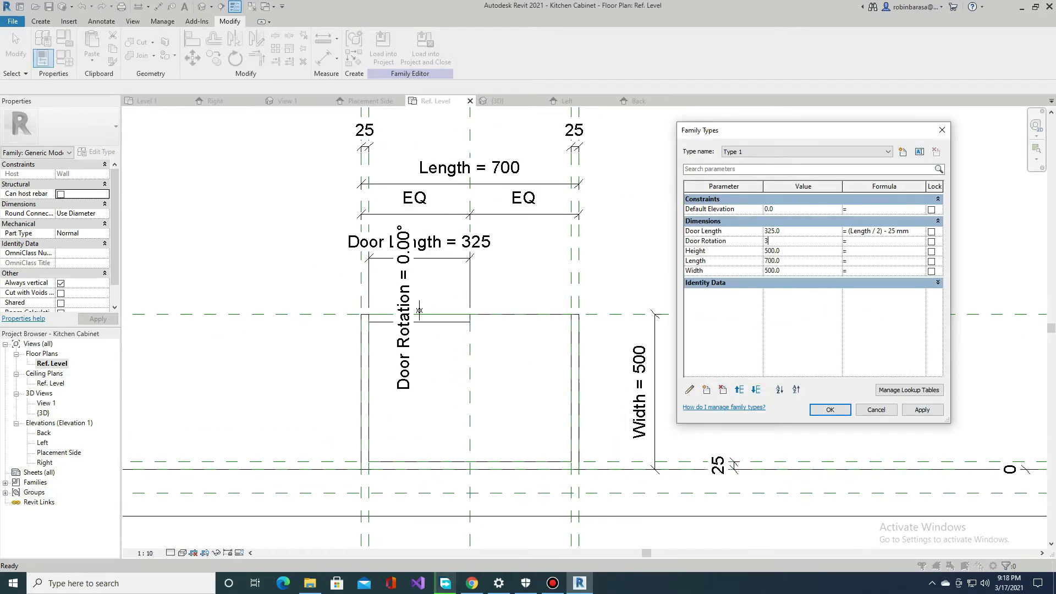
text(0)
key(Return)
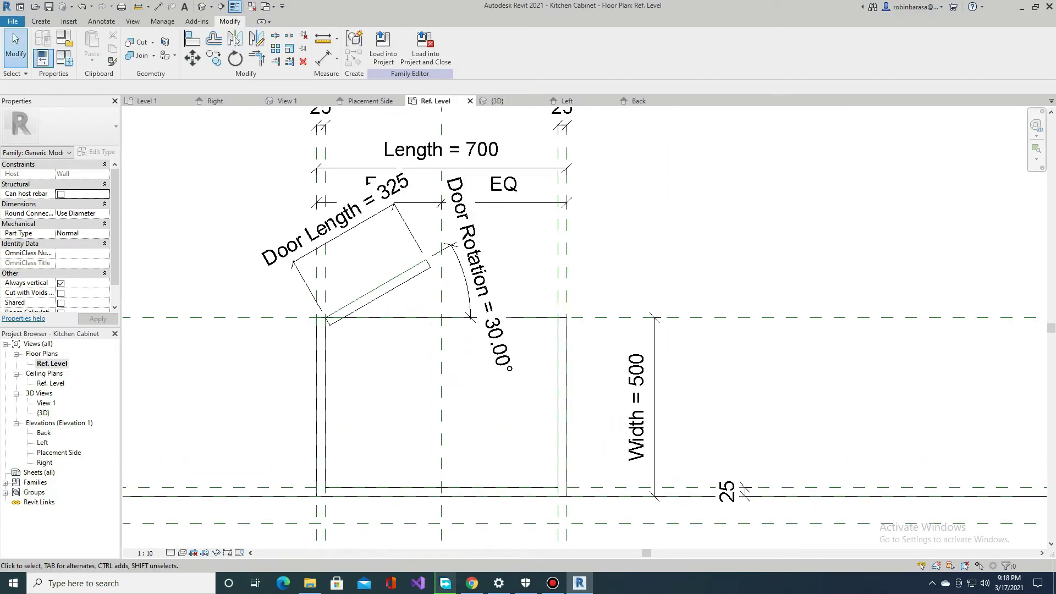
click(144, 553)
click(151, 478)
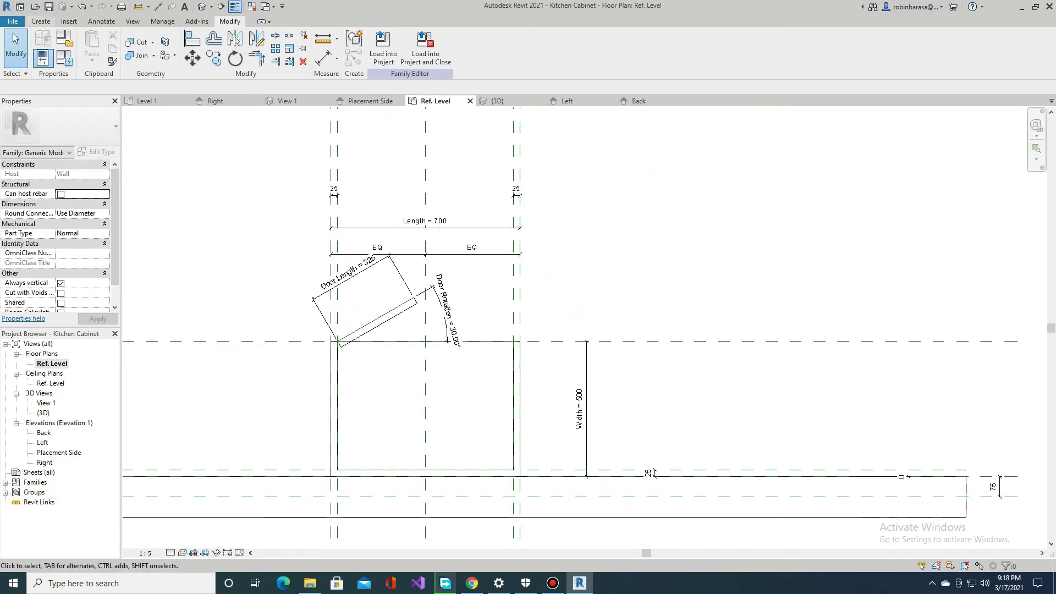
- Frame the door's wall corner, starting and cancelling the reference plane and Align tools
key(r)
key(p)
scroll(505, 367, up, 3)
key(Escape)
scroll(575, 226, down, 1)
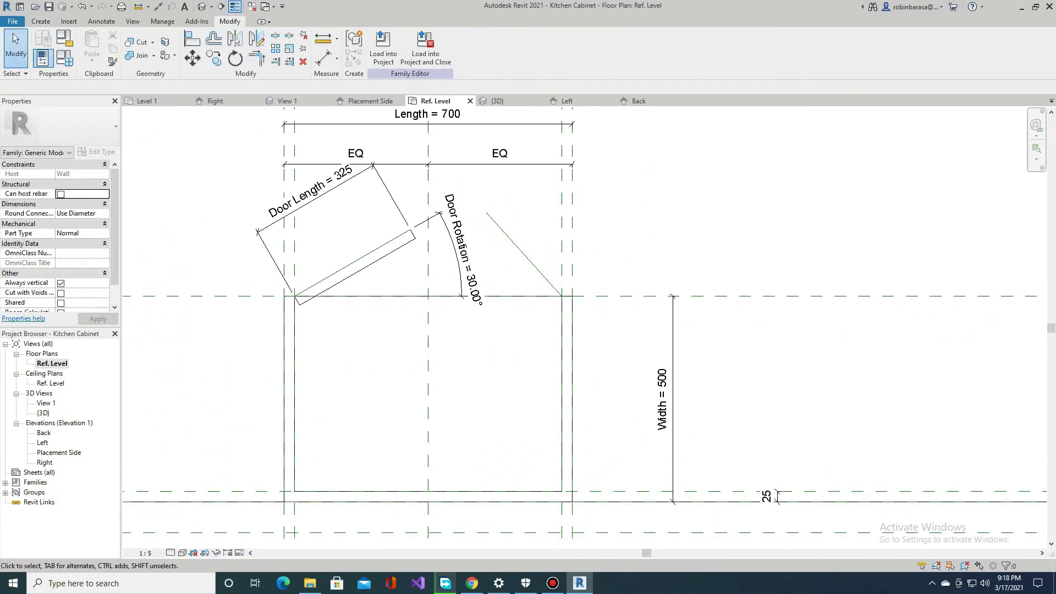
key(a)
key(l)
scroll(532, 299, up, 2)
middle_drag(363, 264, 361, 187)
scroll(361, 186, up, 5)
scroll(571, 300, down, 4)
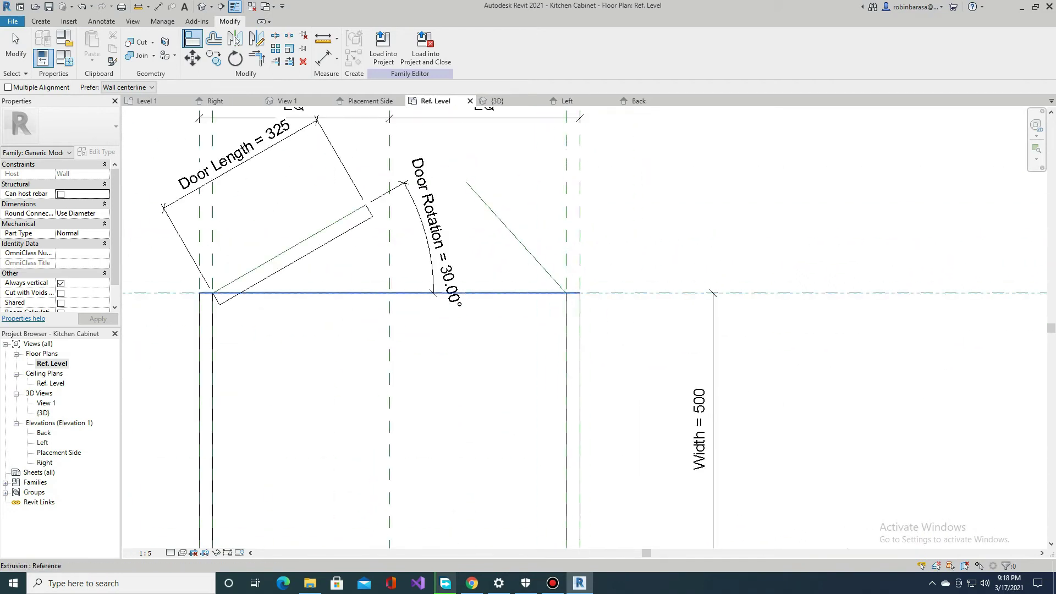
scroll(566, 292, up, 4)
scroll(566, 318, down, 5)
key(Escape)
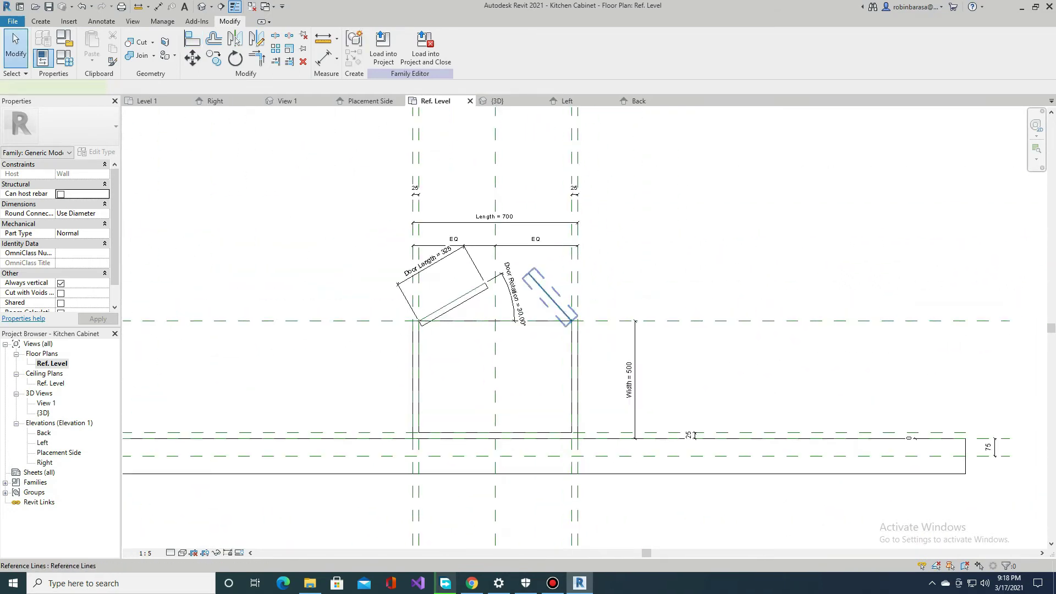
scroll(555, 307, up, 2)
- Label the right door line's 275 dimension with Door Length
click(525, 304)
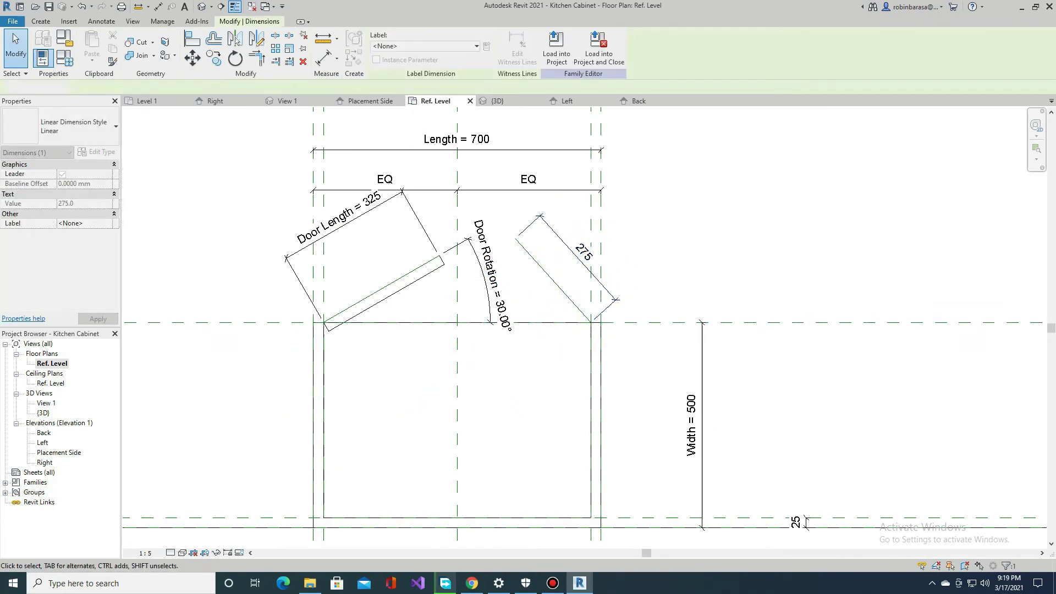
click(434, 96)
key(Escape)
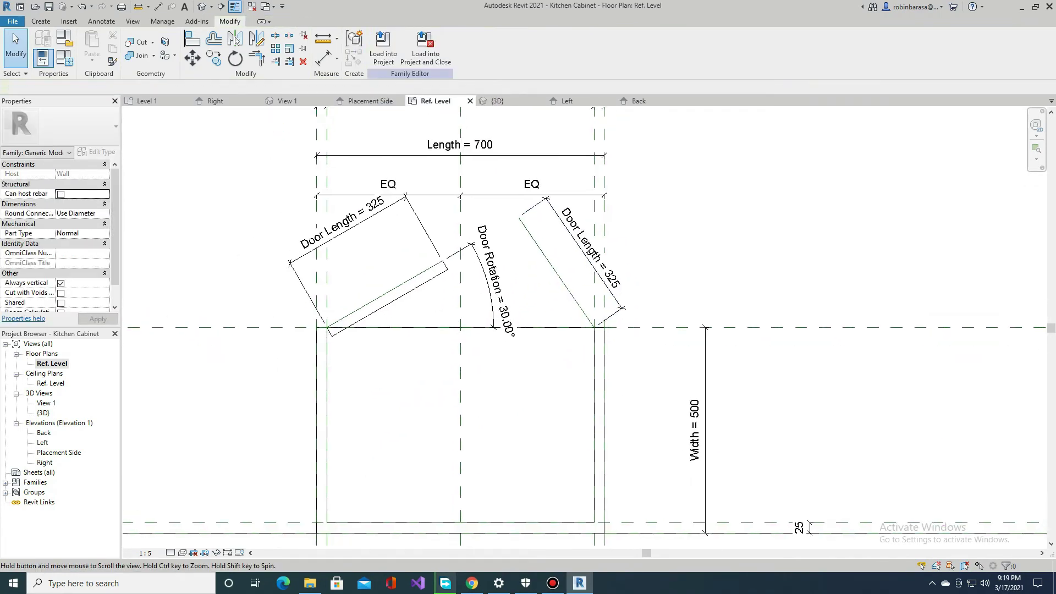
scroll(801, 523, up, 1)
middle_drag(550, 330, 481, 231)
scroll(481, 231, down, 1)
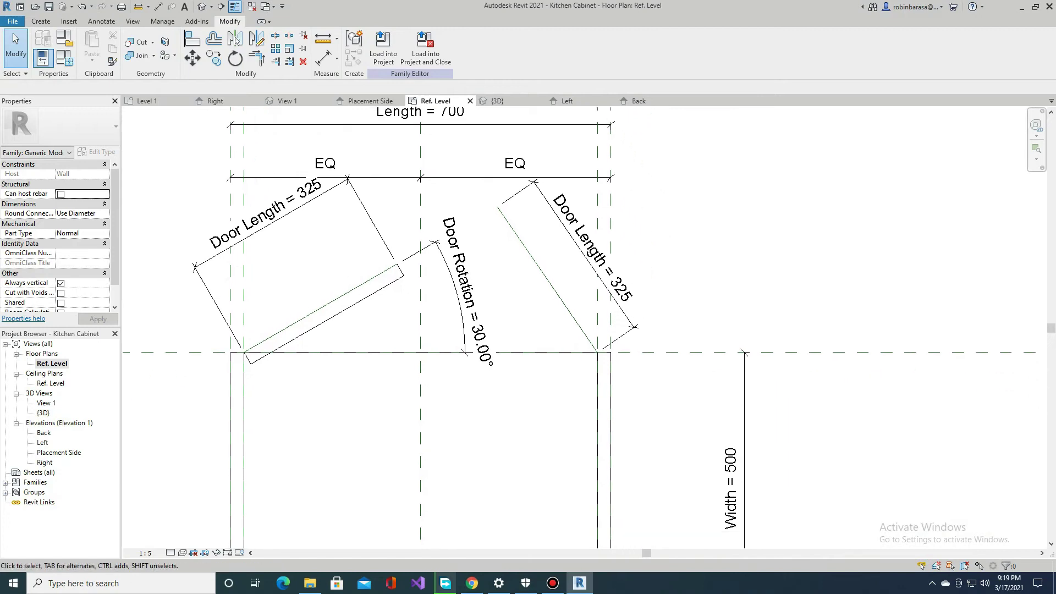
- Add a 55.52° angular dimension between the right door line and wall, labelled Door Rotation
key(d)
key(i)
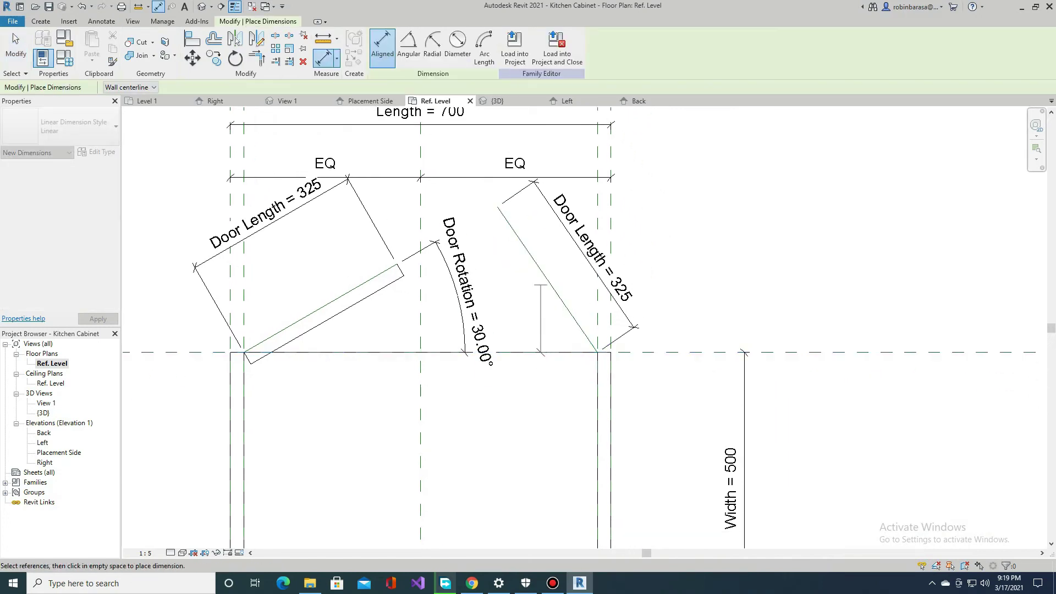
click(408, 44)
click(545, 278)
click(511, 352)
click(515, 309)
key(Escape)
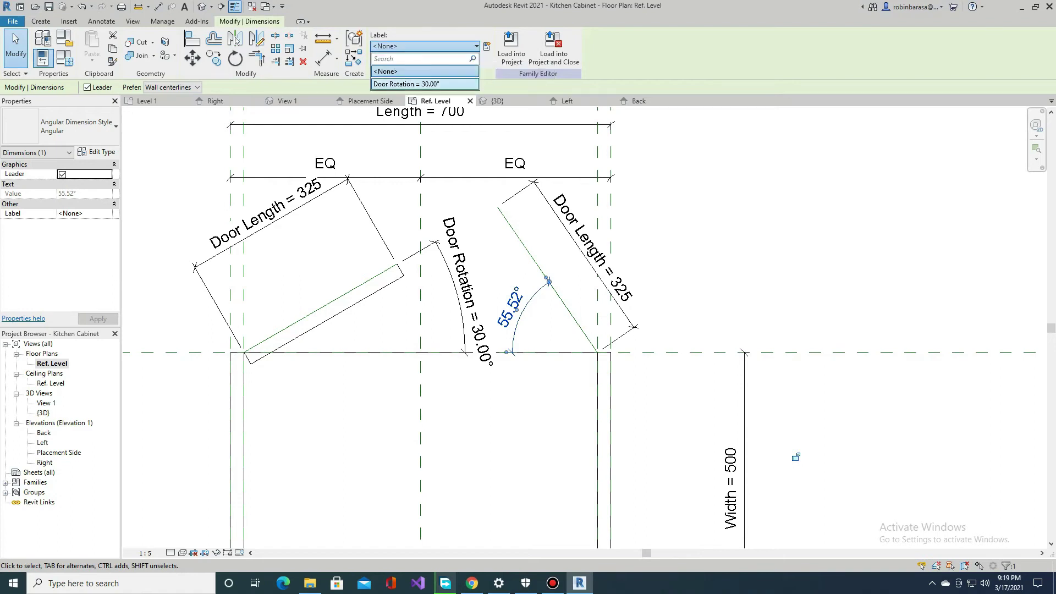
click(418, 84)
- Orbit the 3D view, set its scale to 1:5, and select the right door reference line
click(497, 101)
mouse_move(550, 330)
shift+middle_down()
mouse_move(605, 330)
mouse_move(605, 308)
shift+middle_up()
click(146, 552)
click(157, 488)
click(379, 284)
- Assign the right reference line a work plane from the named work plane list
click(473, 50)
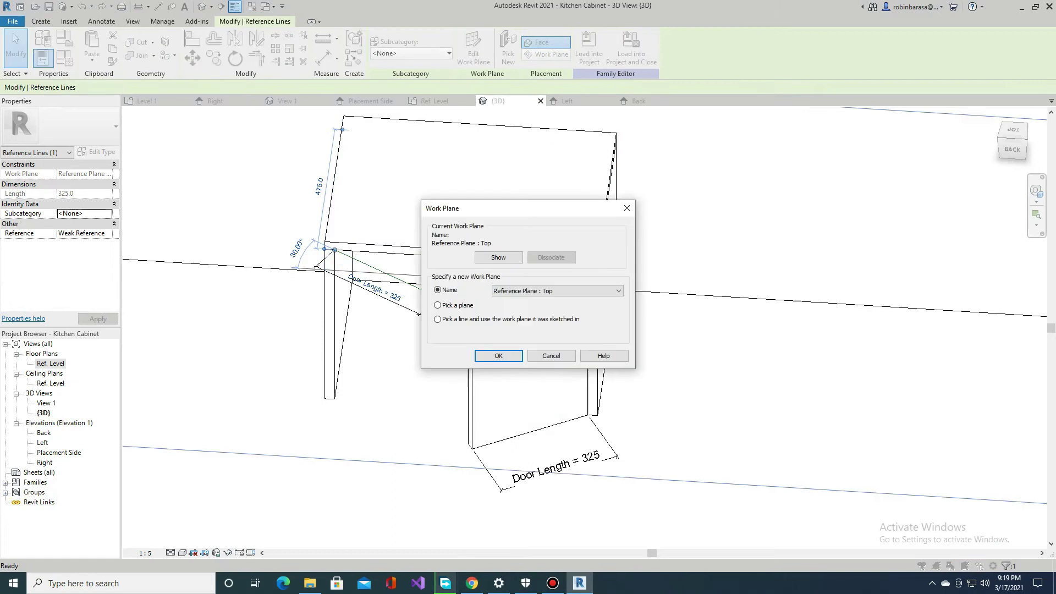
click(557, 301)
click(498, 356)
click(236, 405)
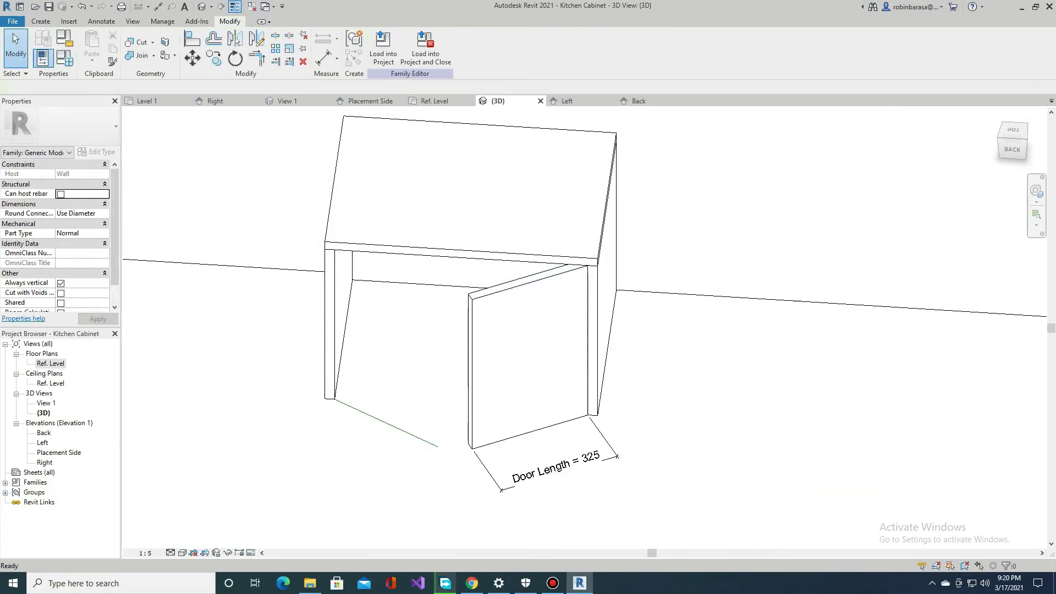
- In the Ref. Level plan, select the angled line's 325 dimension and label it Door Length
click(435, 100)
click(541, 276)
scroll(550, 308, up, 3)
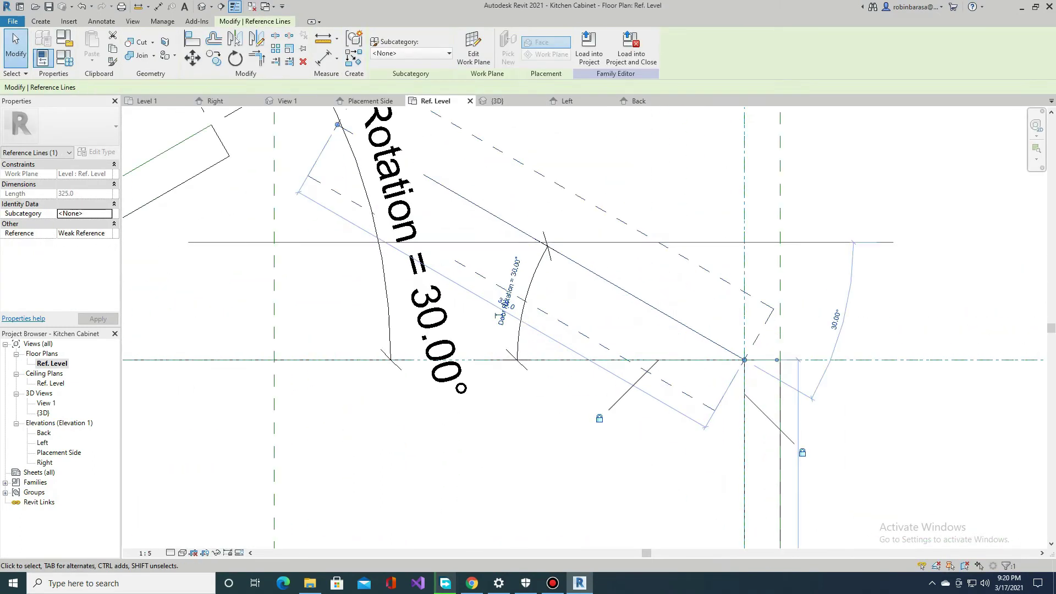
click(580, 231)
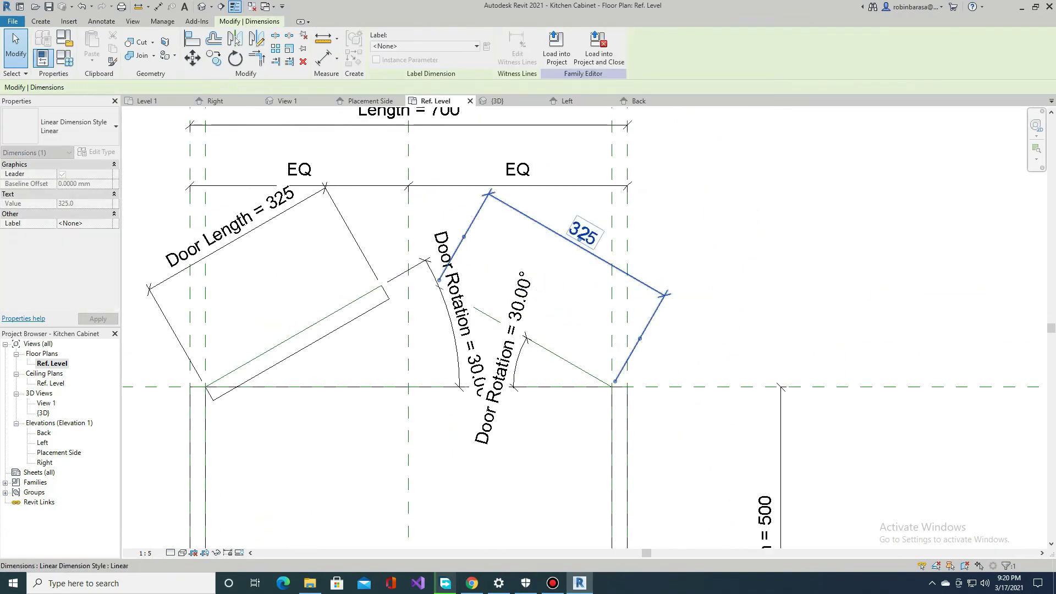
click(423, 46)
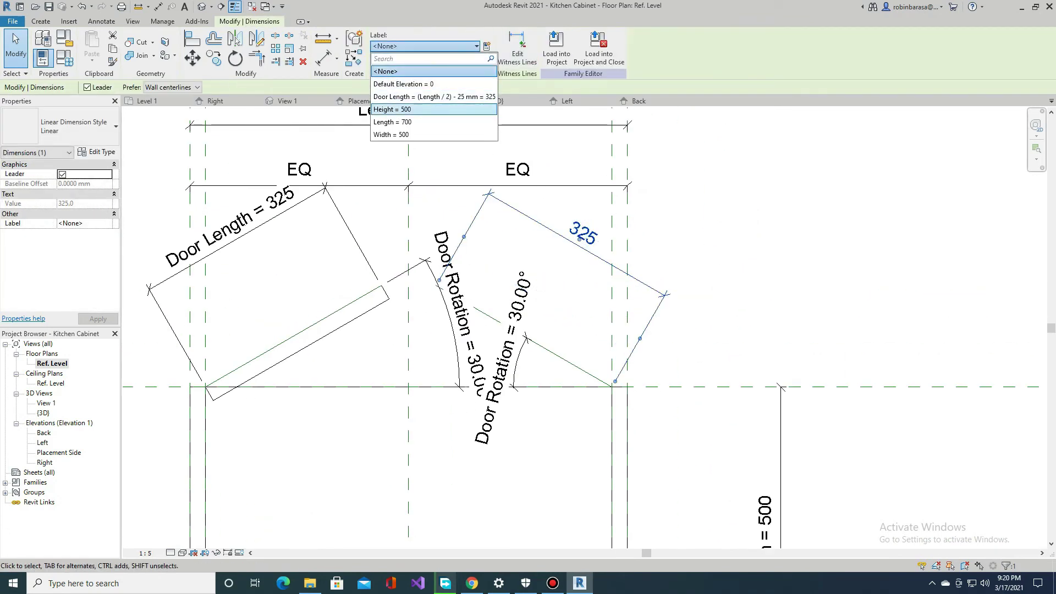
click(418, 96)
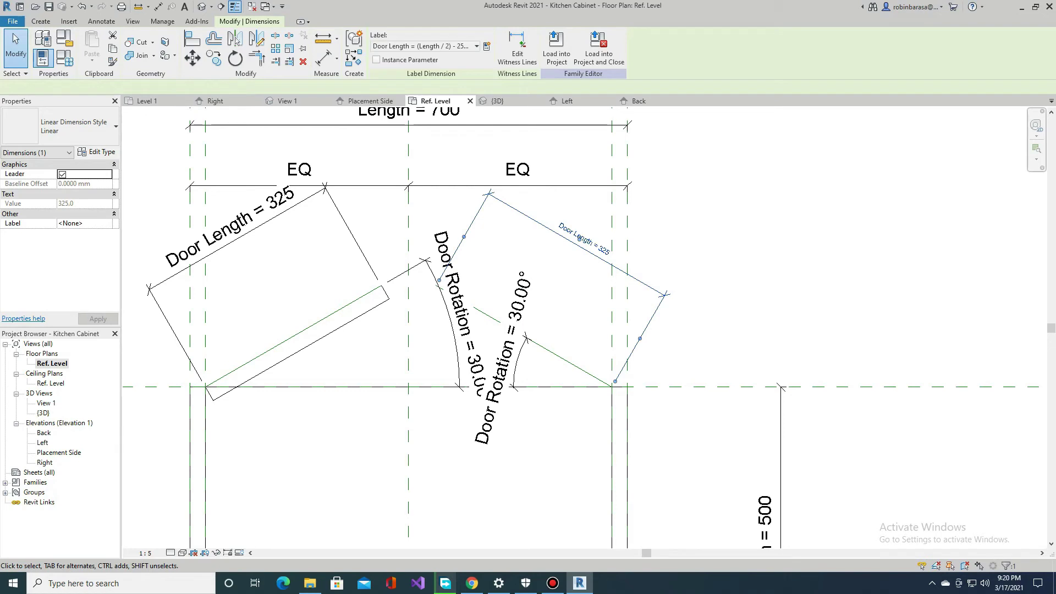
- Sketch a rectangular door profile on the right door's reference line work plane
scroll(589, 330, down, 3)
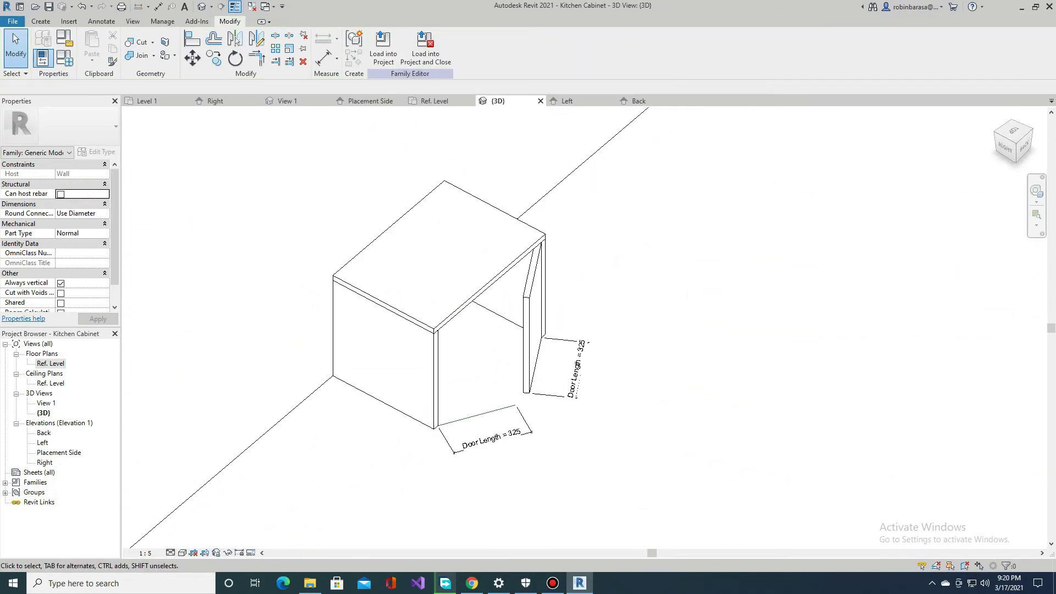
click(476, 41)
click(493, 356)
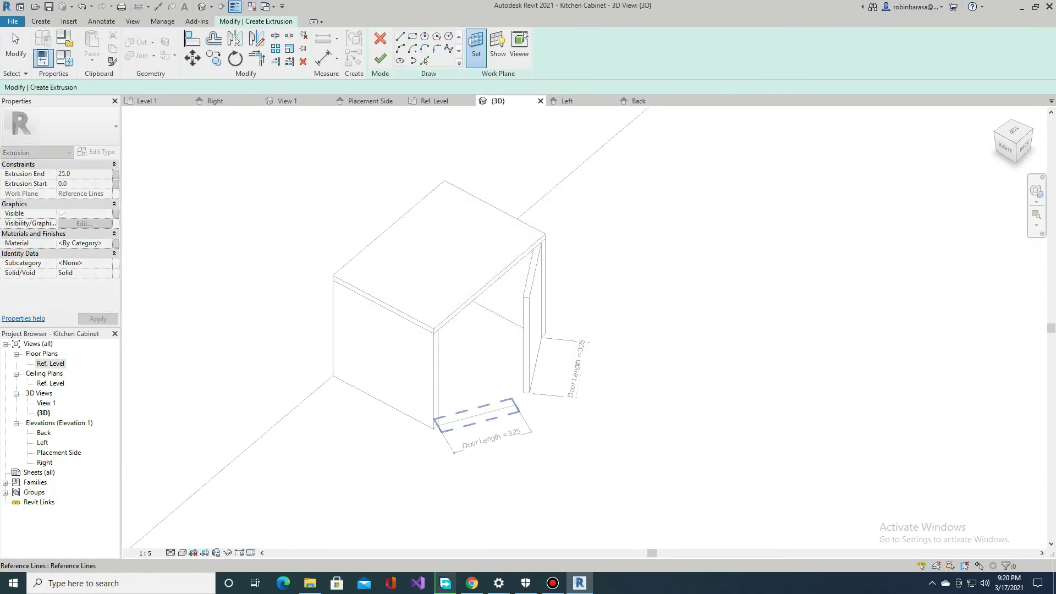
click(412, 37)
scroll(453, 403, up, 5)
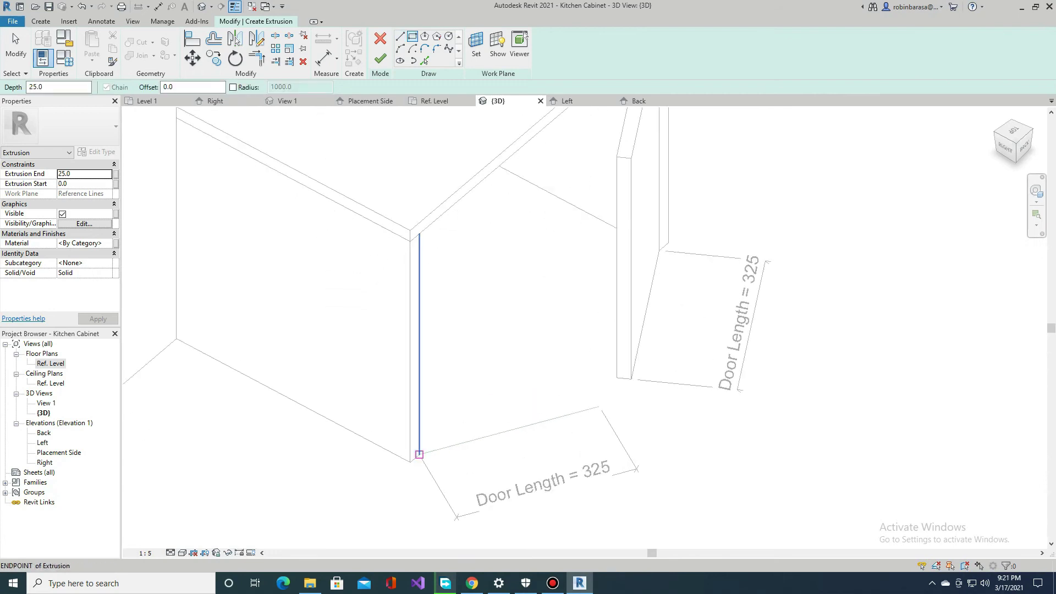
click(419, 454)
click(599, 245)
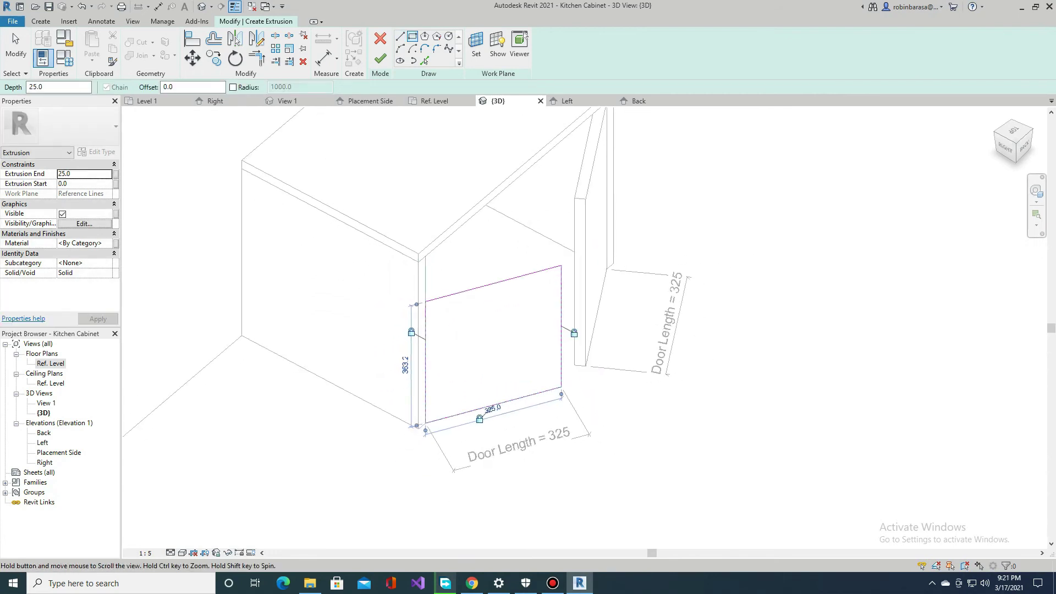
- Align the profile top to the cabinet top, finish the -25 extrusion, and view Ref. Level
double_click(59, 452)
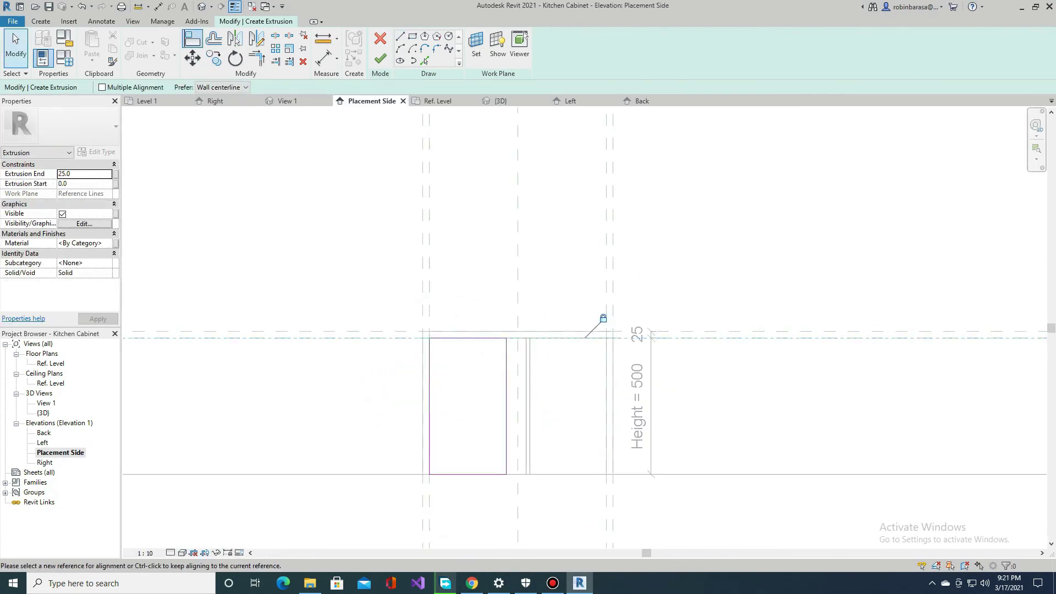
key(Escape)
click(498, 101)
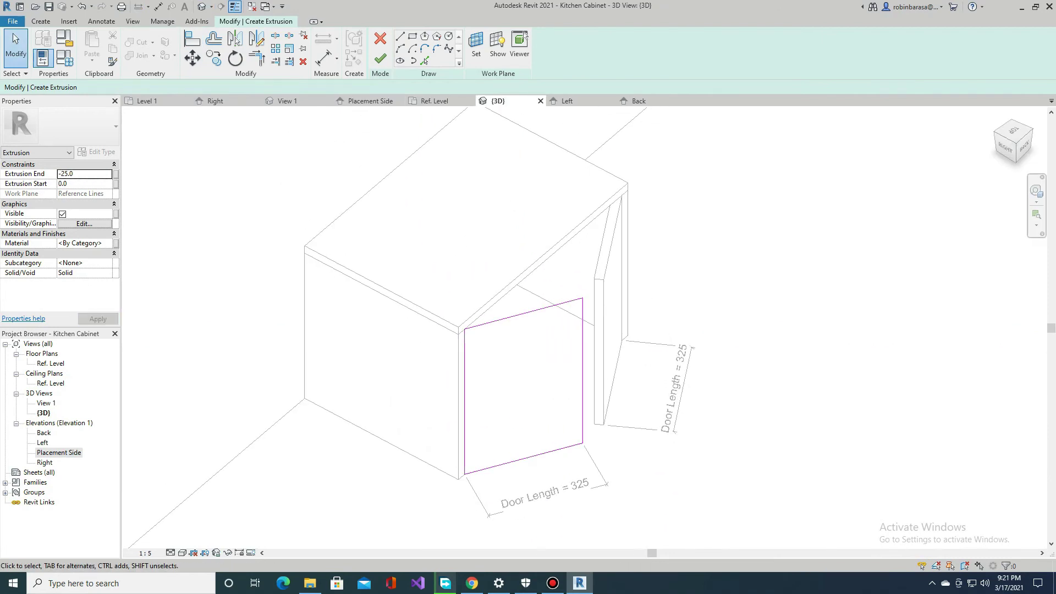
click(380, 59)
click(1024, 146)
double_click(51, 363)
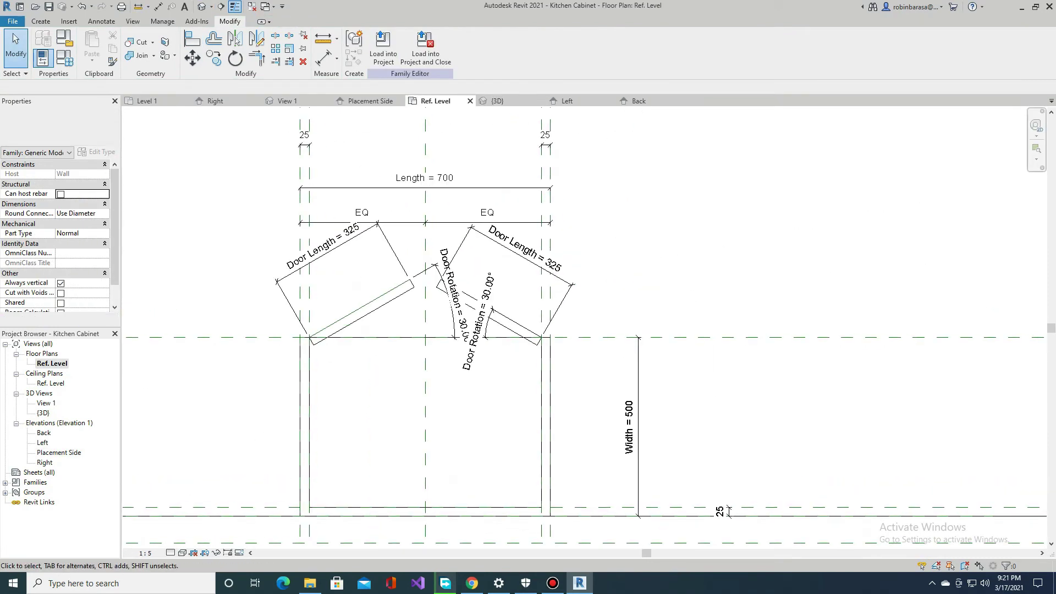
- Flex Door Rotation through 0, 10 and 45 to 90°, then orbit to see both doors open
key(f)
key(t)
key(Return)
key(ctrl+Tab)
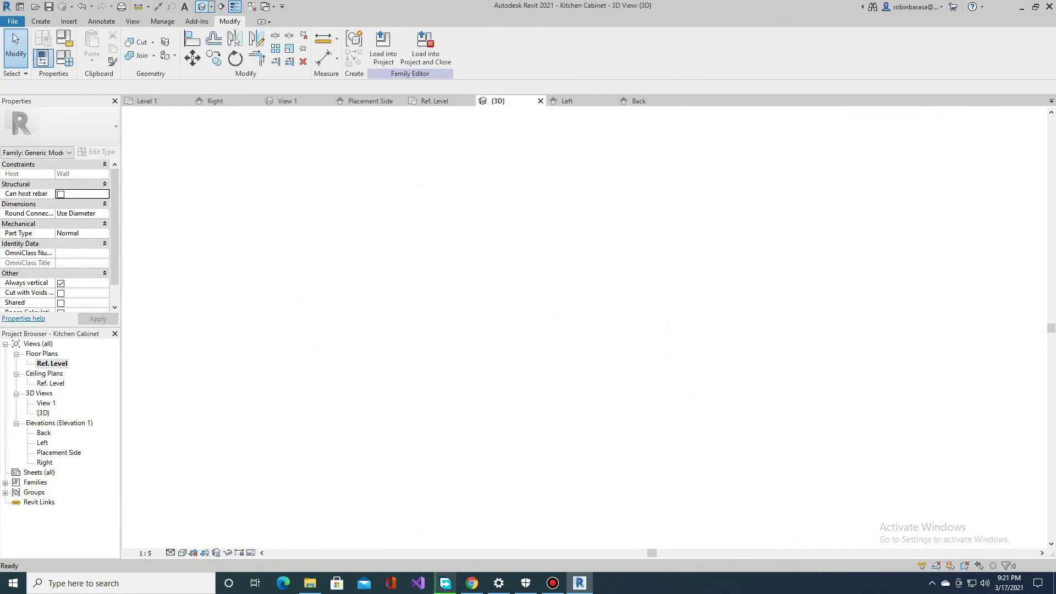
key(f)
key(t)
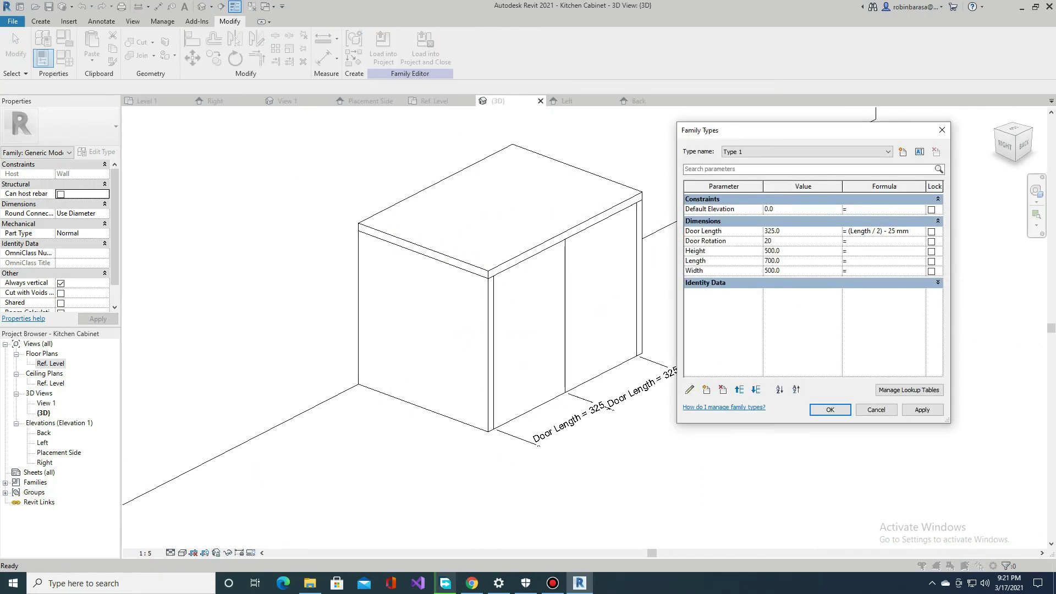
click(921, 410)
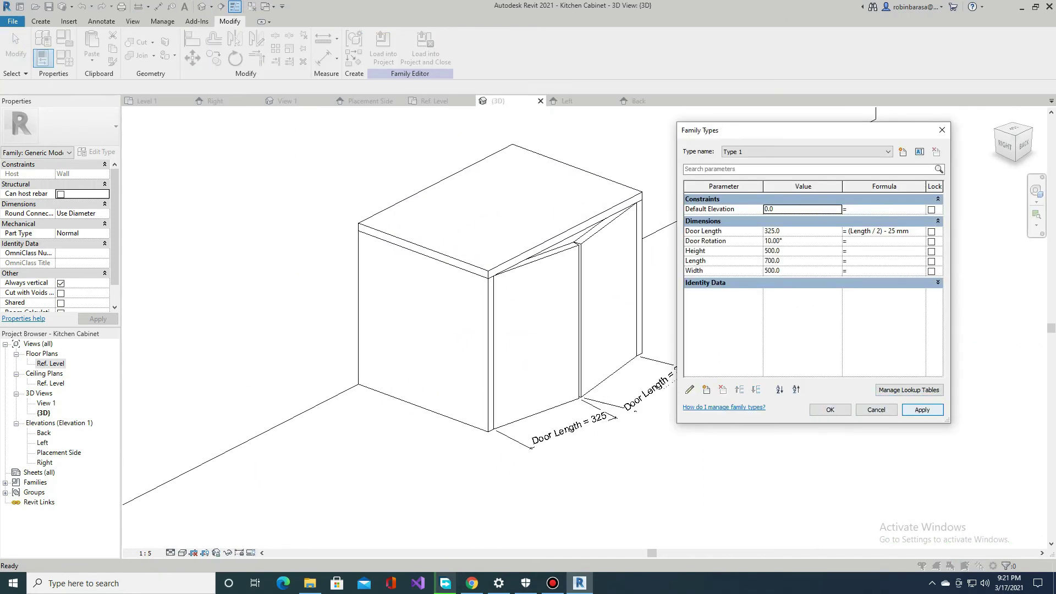
text(5)
click(922, 410)
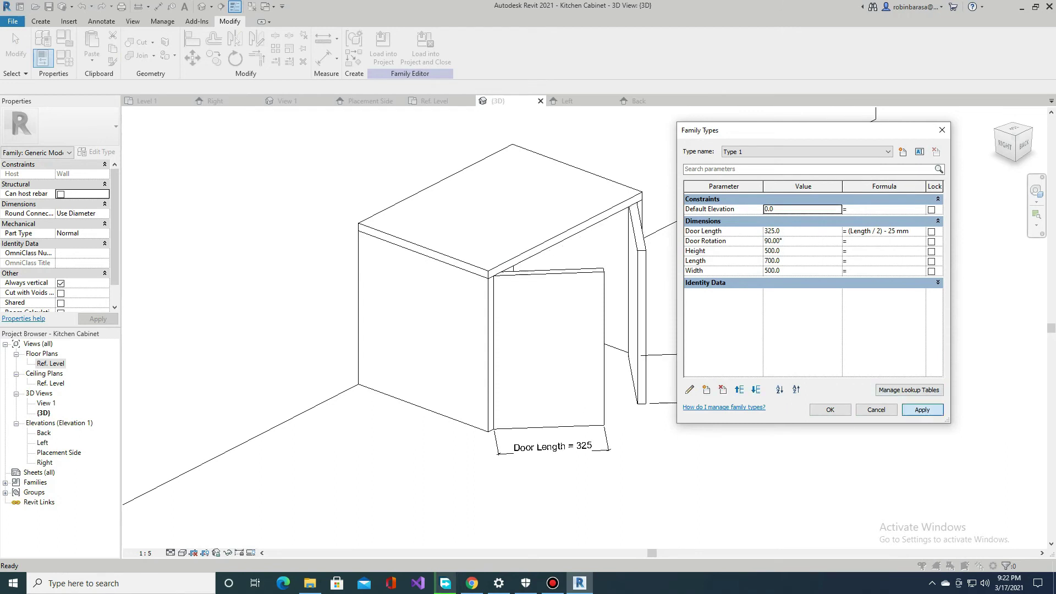
click(829, 410)
shift+middle_drag(583, 330, 418, 330)
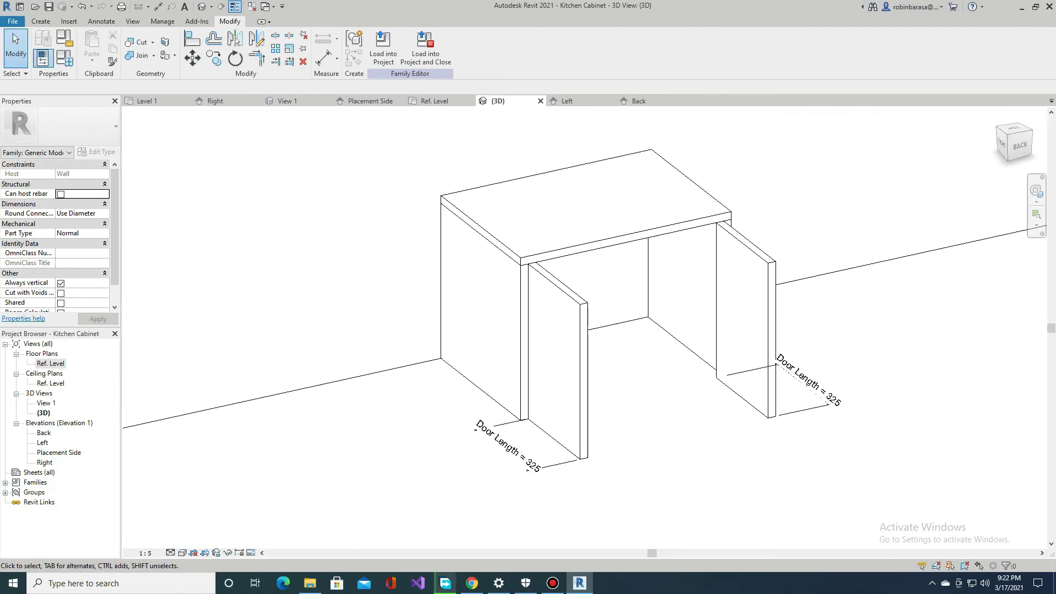
- Extrude a 700 × 500 bottom panel on the Ref. Level over the cabinet footprint
key(Down)
key(Return)
click(326, 260)
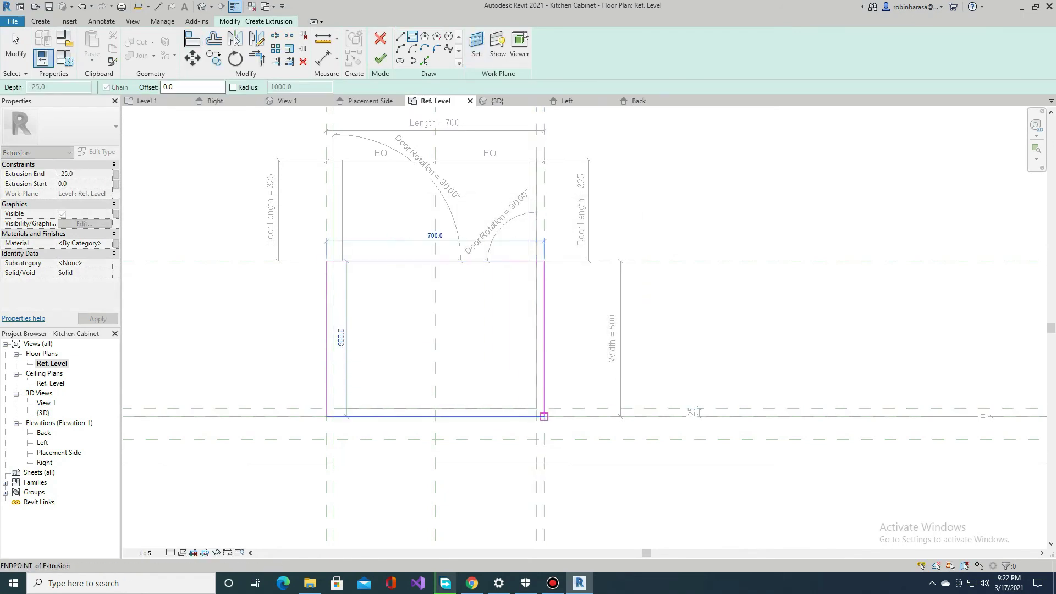
click(545, 416)
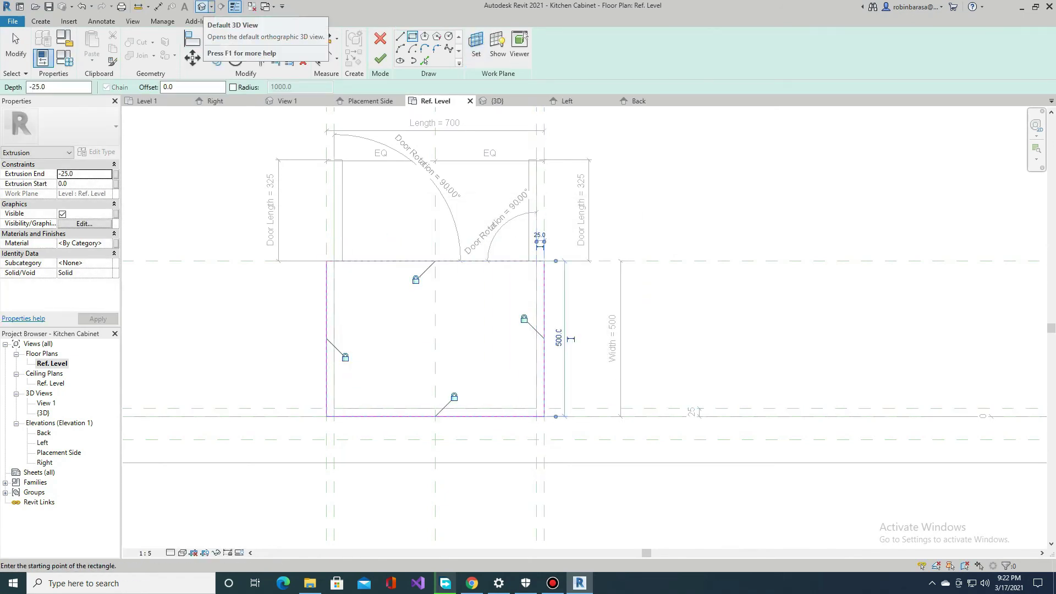
click(201, 7)
click(380, 59)
mouse_move(412, 429)
shift+middle_down()
mouse_move(239, 382)
mouse_move(330, 358)
shift+middle_up()
- Test a Door Rotation of 60° in Family Types, then close with the doors shut
click(64, 37)
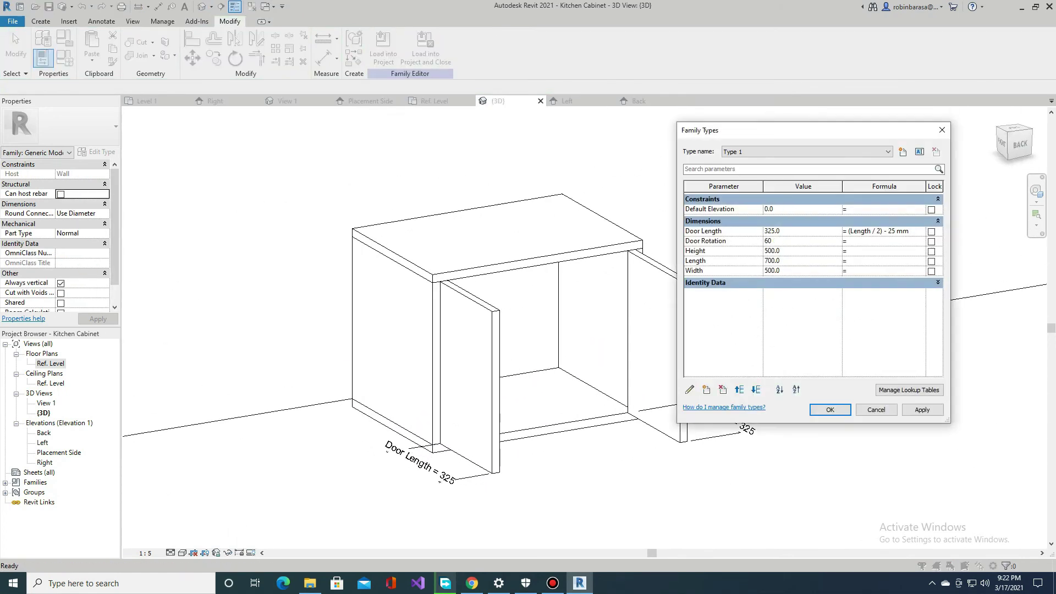
key(Return)
click(829, 409)
- Associate the frame pieces' material with a new 'Frame Material' parameter
shift+middle_drag(550, 329, 528, 308)
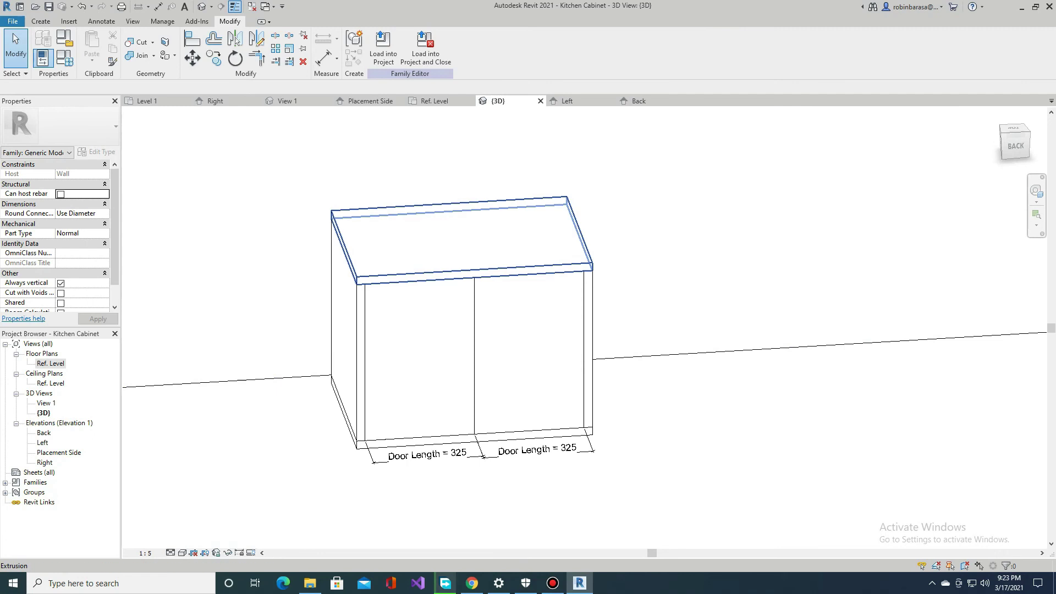
click(457, 242)
click(115, 244)
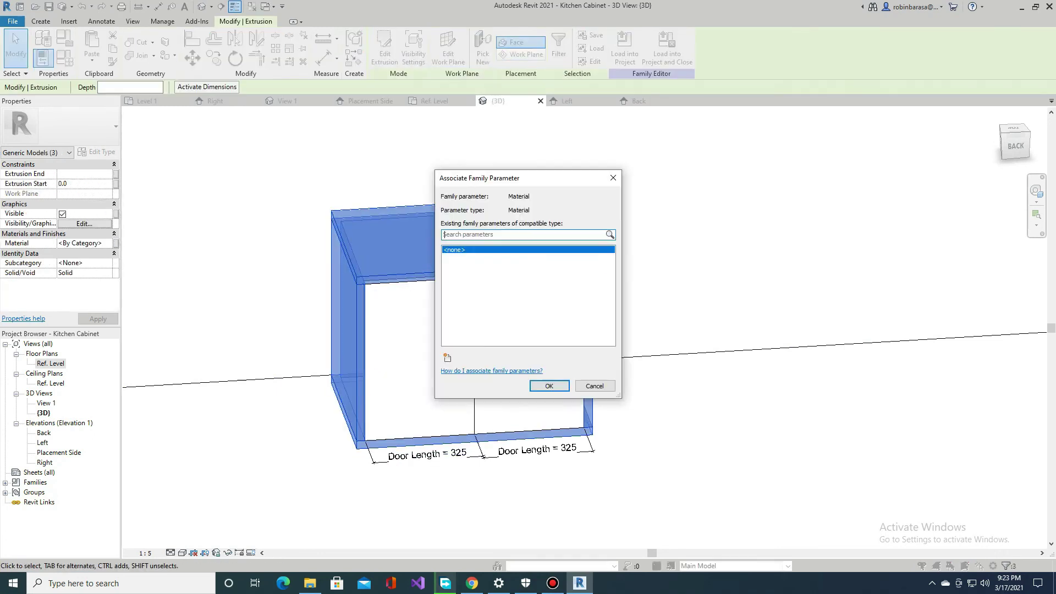
click(447, 357)
text(Frame Material)
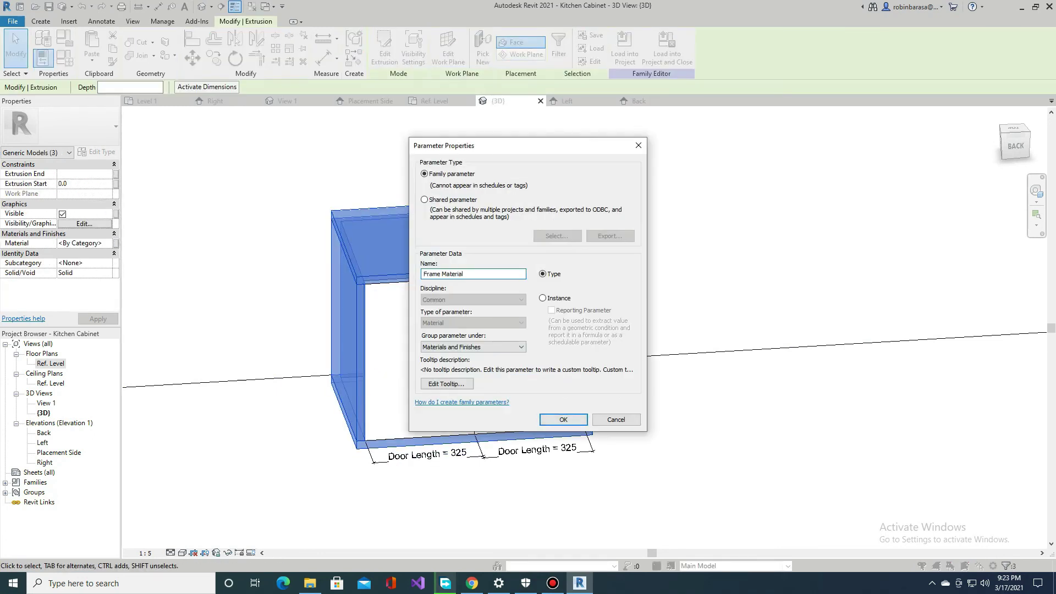
key(Return)
key(Return)
click(495, 350)
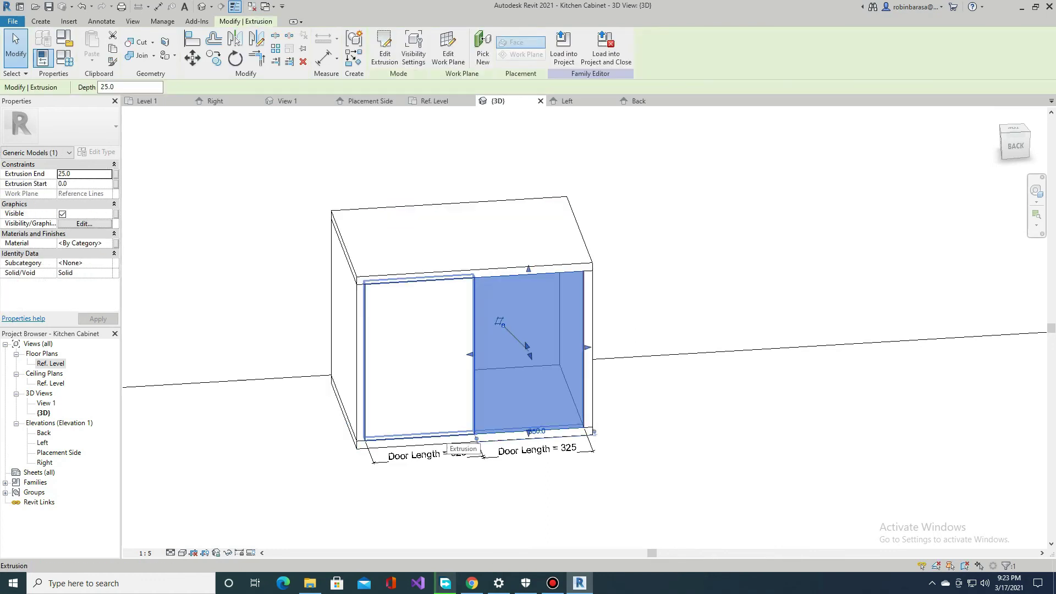
- Link both door panels' material to a new 'Door Material' parameter
ctrl+click(418, 352)
click(64, 57)
key(Escape)
click(528, 352)
ctrl+click(418, 352)
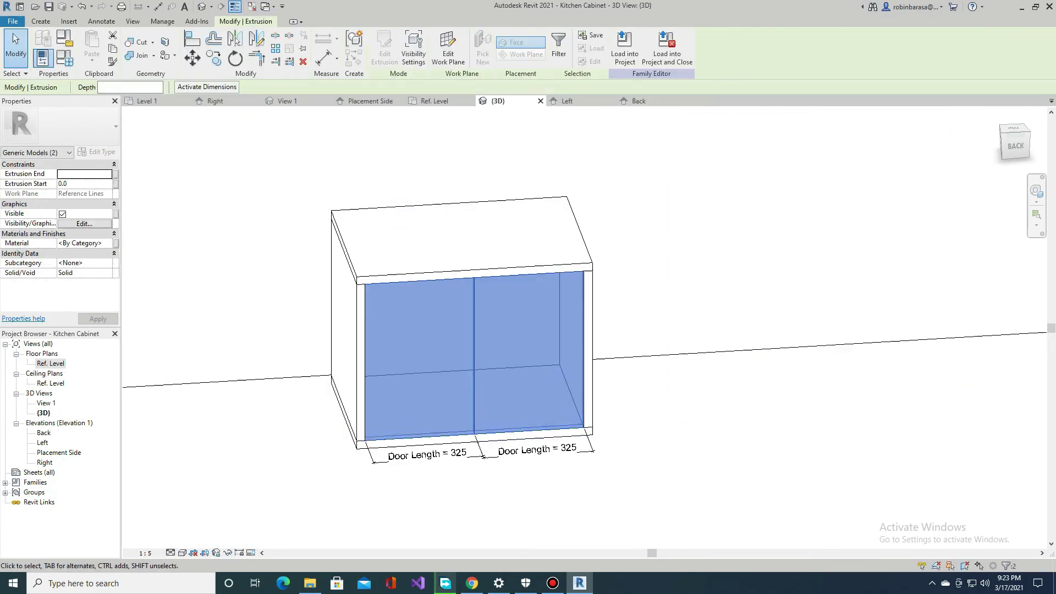
click(116, 244)
click(447, 358)
text(Door Material)
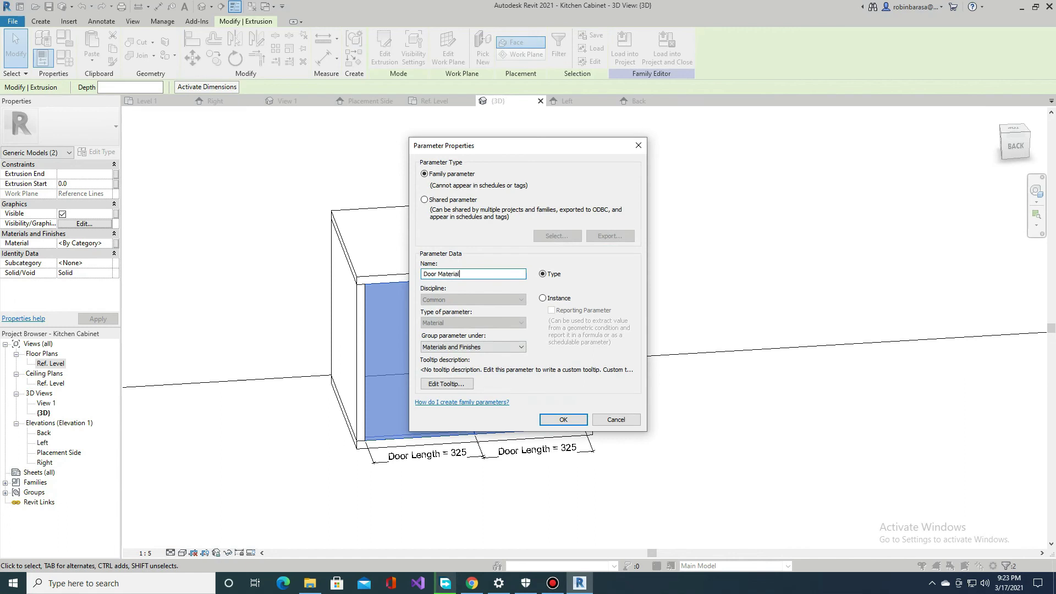
key(Return)
key(Return)
key(Escape)
mouse_move(528, 330)
shift+middle_down()
mouse_move(605, 330)
mouse_move(418, 330)
shift+middle_up()
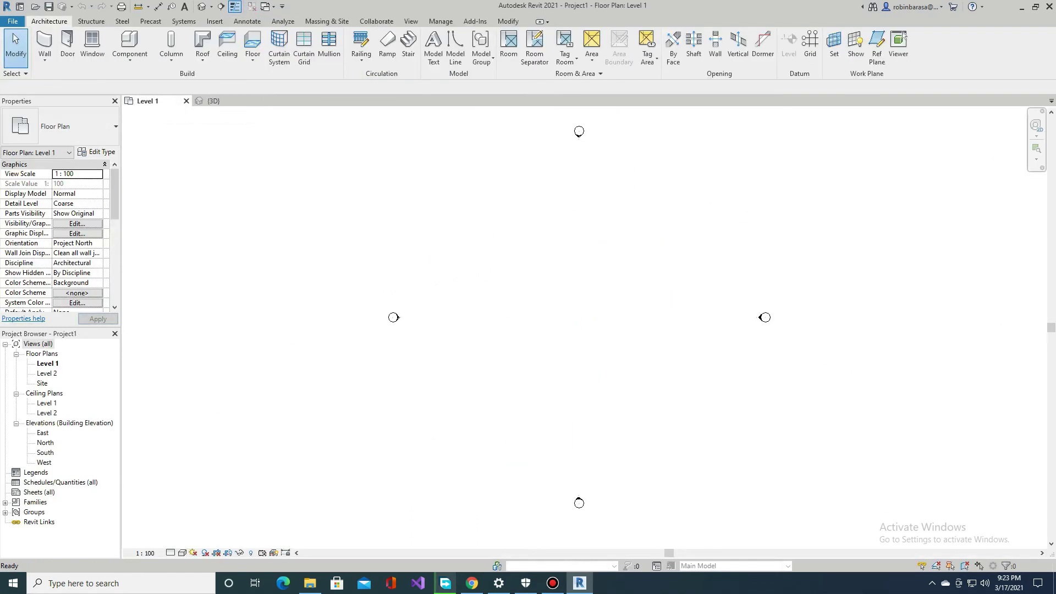
- Draw a wall in Project1 and host the Kitchen Cabinet on it
click(383, 49)
click(590, 248)
key(Escape)
key(Escape)
click(130, 48)
scroll(501, 249, up, 3)
click(507, 257)
key(Escape)
scroll(506, 253, down, 2)
- Place a camera facing the wall to create perspective 3D View 1, and commit the cabinet elevation
click(339, 365)
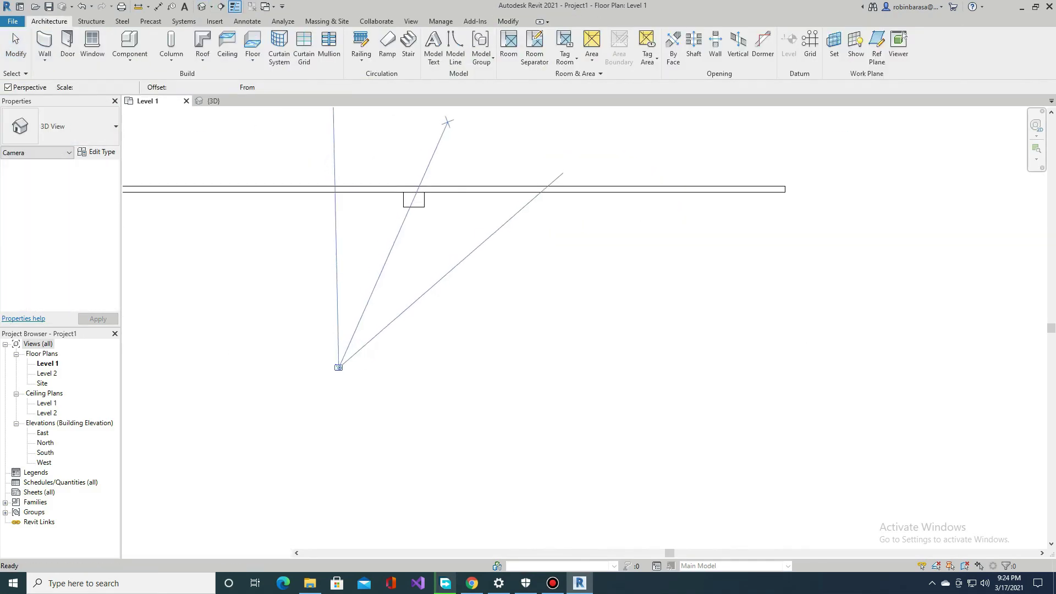
click(414, 198)
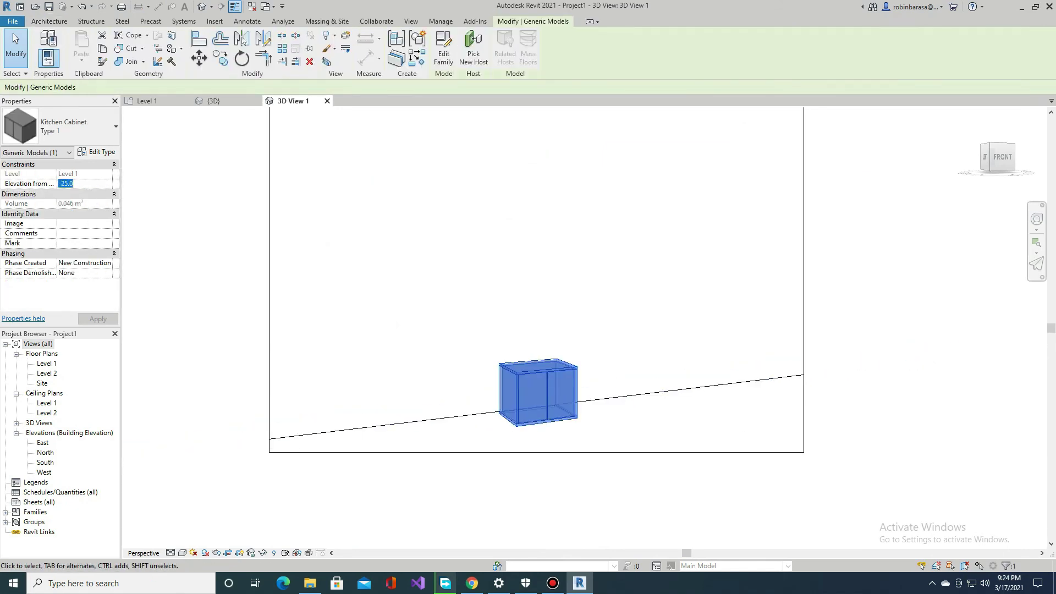
key(Return)
- Correct the cabinet's elevation value by entering 0
text(0)
key(Return)
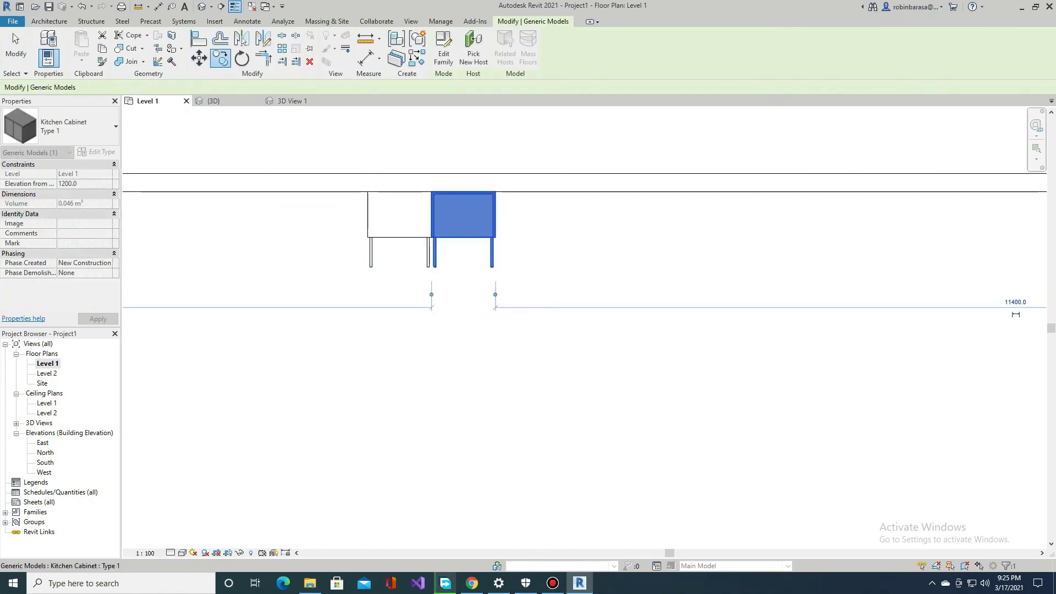
- Copy the cabinet along the wall so three cabinets sit side by side
key(c)
key(o)
click(386, 191)
key(Escape)
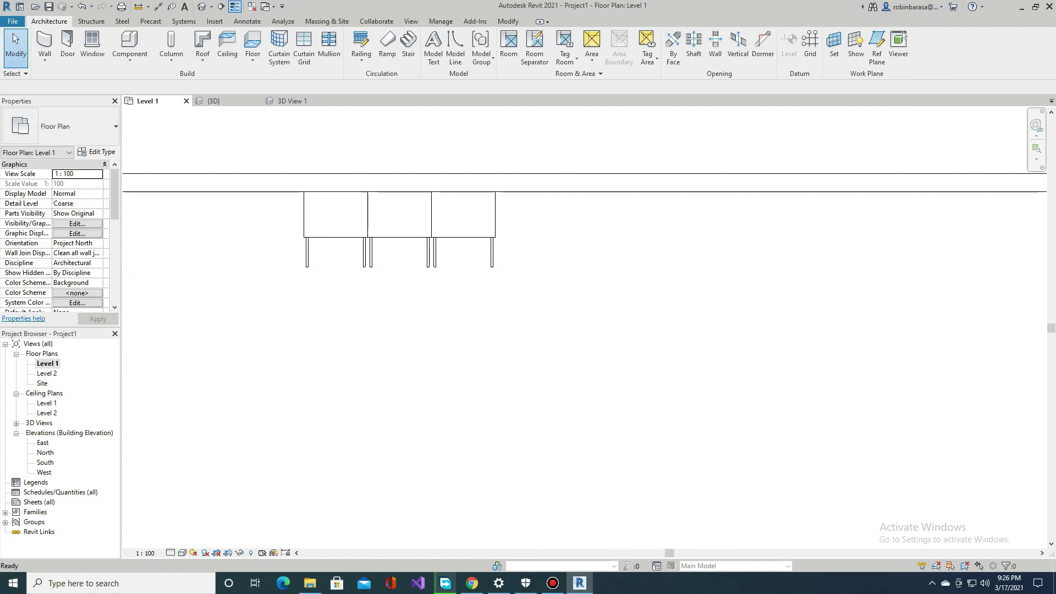
- In 3D View 1, open the left cabinet's type properties to edit Door Rotation
click(16, 423)
double_click(52, 433)
click(418, 308)
click(97, 152)
click(561, 288)
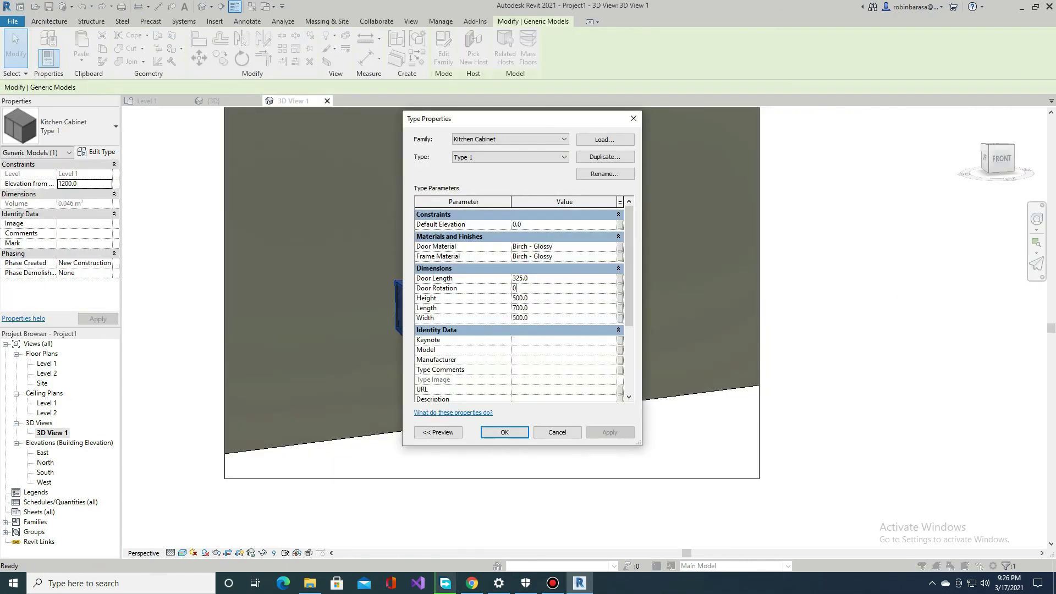